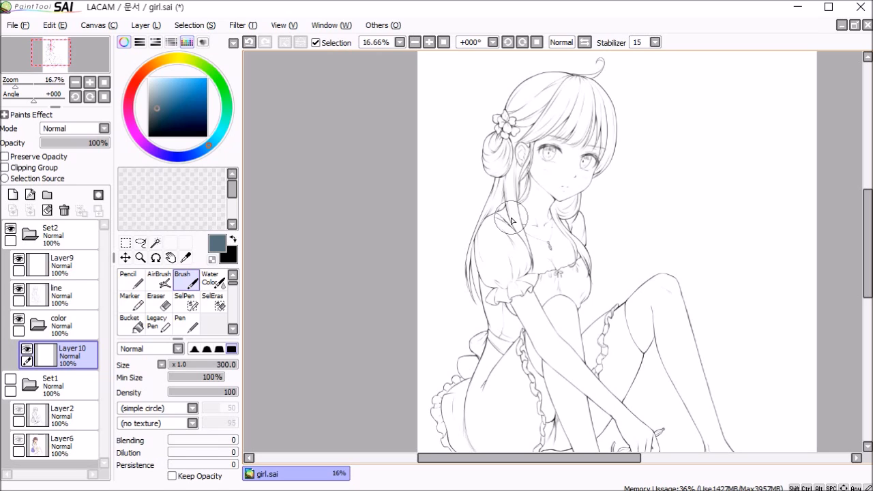
Step: Pick a muted teal-green and paint a filled circle on Layer10 in the blank area beside the girl
click(189, 85)
click(225, 104)
click(167, 95)
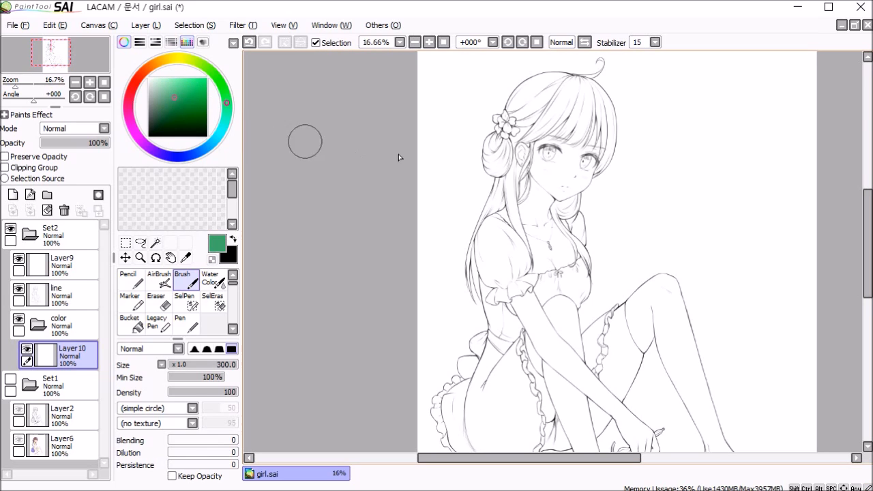
click(725, 172)
mouse_move(727, 162)
mouse_down()
mouse_move(714, 191)
mouse_move(729, 188)
mouse_move(734, 160)
mouse_move(726, 147)
mouse_move(730, 174)
mouse_up()
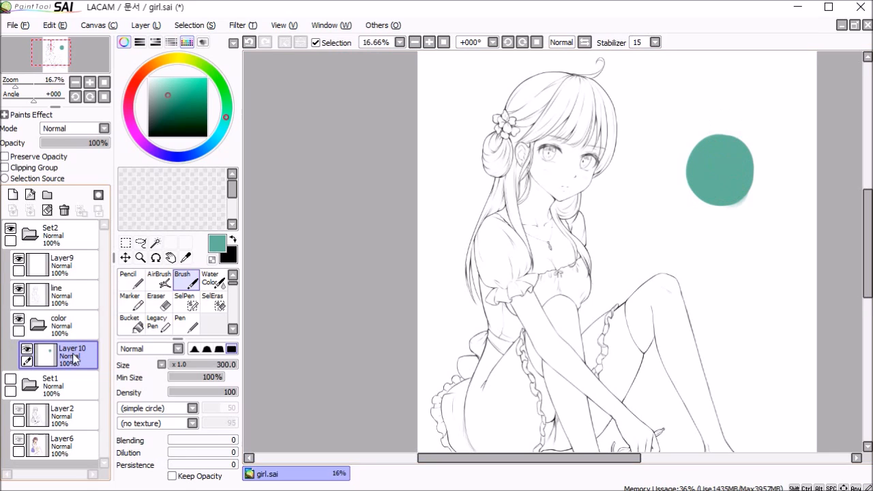
Step: Add a layer above the circle, make it a clipping group, and shade the circle's right side in dark teal
click(13, 196)
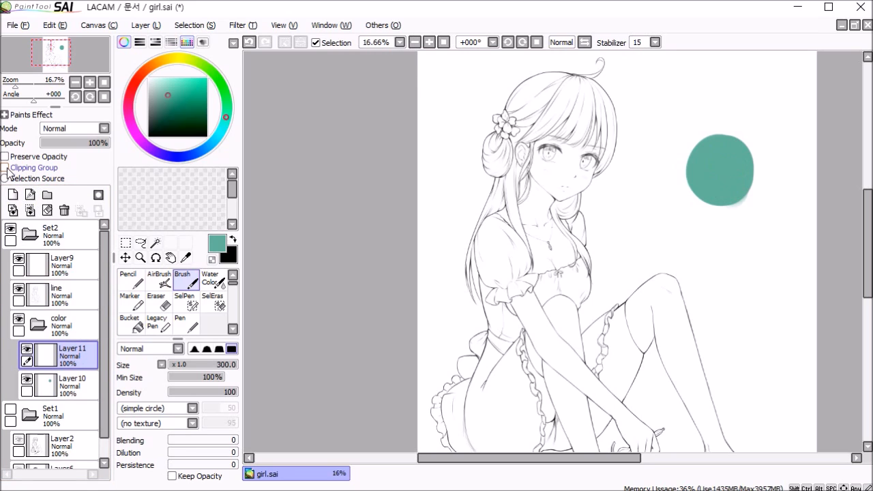
click(6, 167)
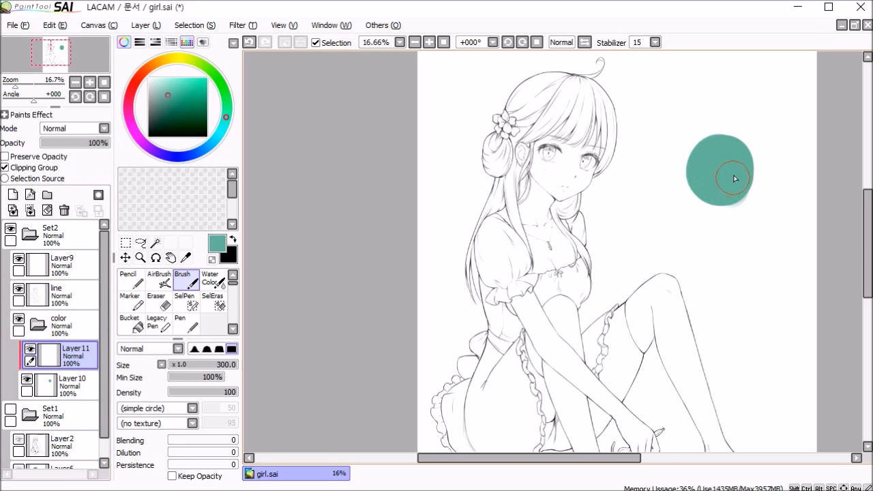
click(163, 109)
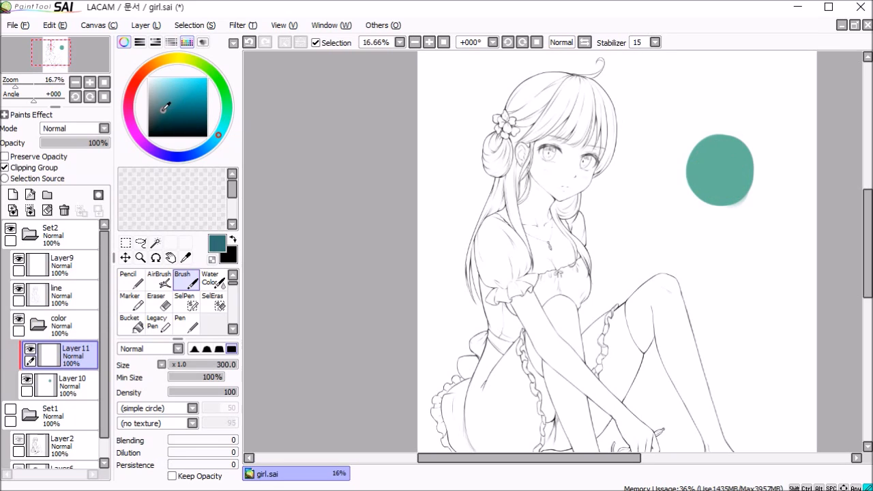
mouse_move(727, 136)
mouse_down()
mouse_move(762, 176)
mouse_move(745, 212)
mouse_move(710, 212)
mouse_move(739, 213)
mouse_move(748, 140)
mouse_move(751, 180)
mouse_up()
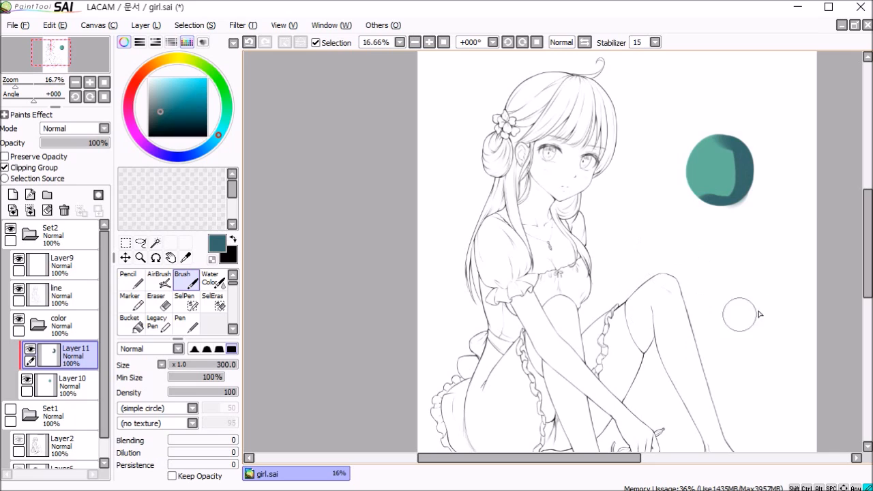
drag(750, 152, 757, 196)
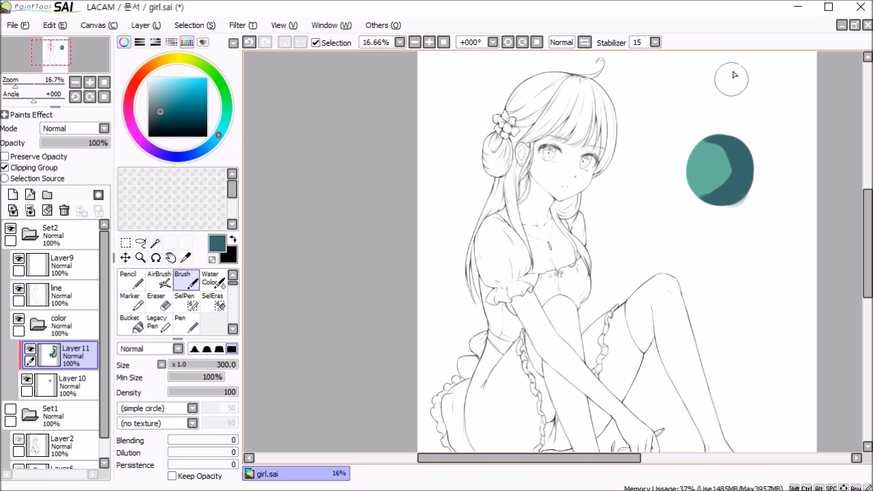
Step: Turn off clipping on the shading layer and paint loose dark teal strokes around the circle
click(5, 167)
drag(703, 92, 672, 232)
mouse_move(743, 321)
mouse_down()
mouse_move(765, 378)
mouse_move(800, 280)
mouse_move(756, 345)
mouse_move(785, 300)
mouse_move(792, 331)
mouse_move(787, 373)
mouse_up()
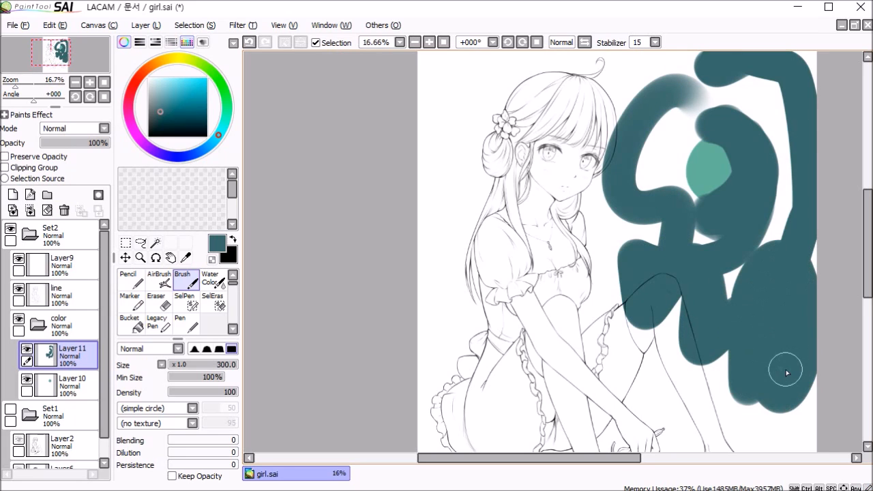
Step: Turn clipping back on for the shading layer and extend the dark teal shading farther across the circle
click(6, 167)
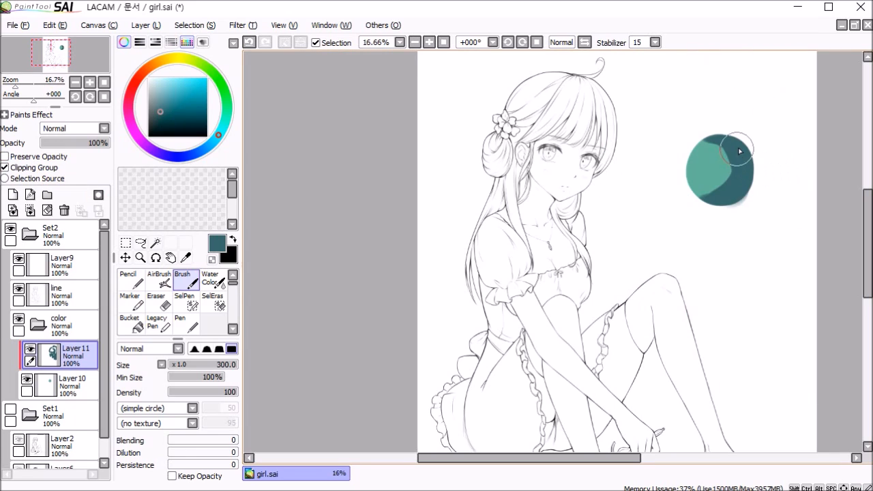
drag(716, 139, 721, 210)
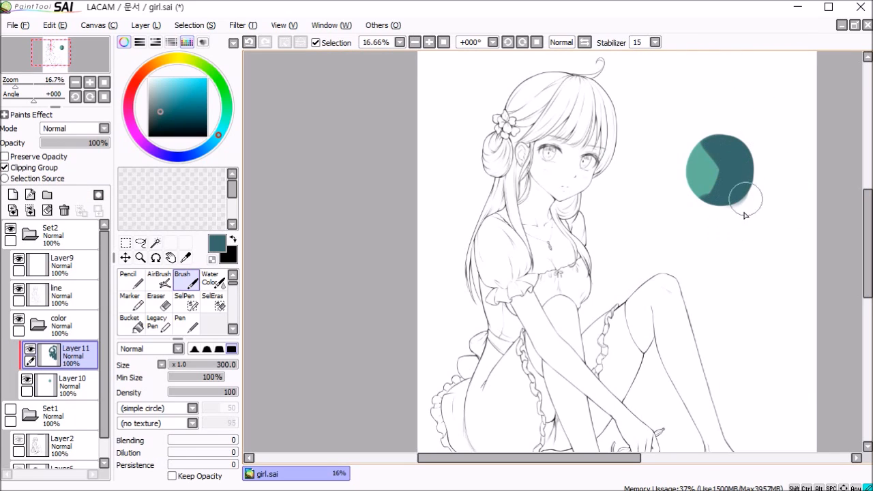
drag(714, 130, 679, 152)
drag(721, 211, 695, 211)
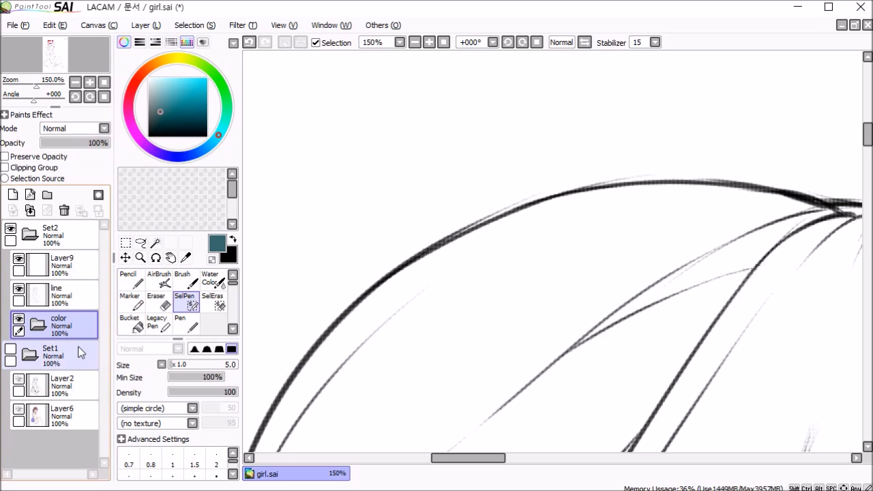
Step: Add a new layer in the color folder and name it clip
click(13, 194)
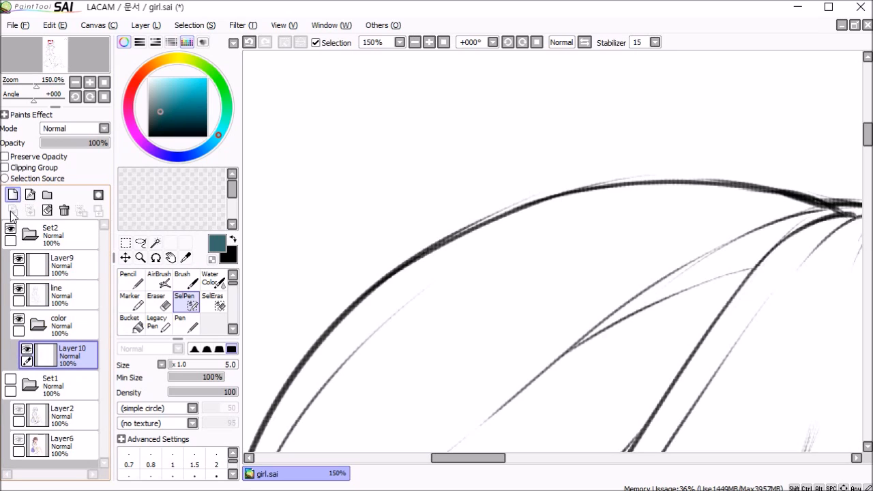
double_click(78, 348)
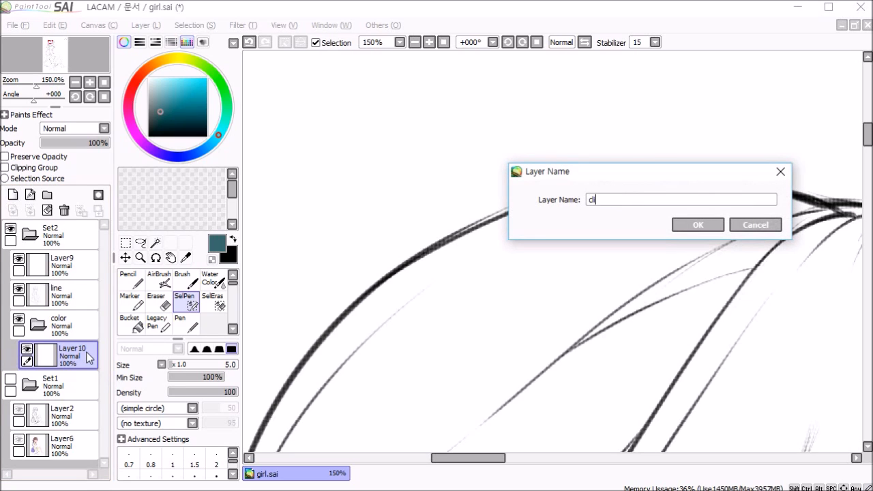
key(Return)
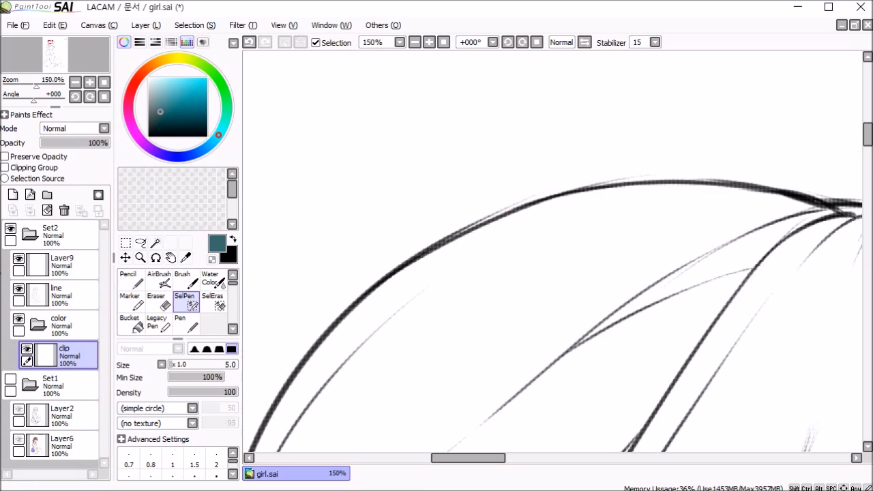
Step: Select the blank background around the girl on the line layer with the Magic Wand, using Color Difference detection
click(73, 299)
click(19, 289)
click(19, 289)
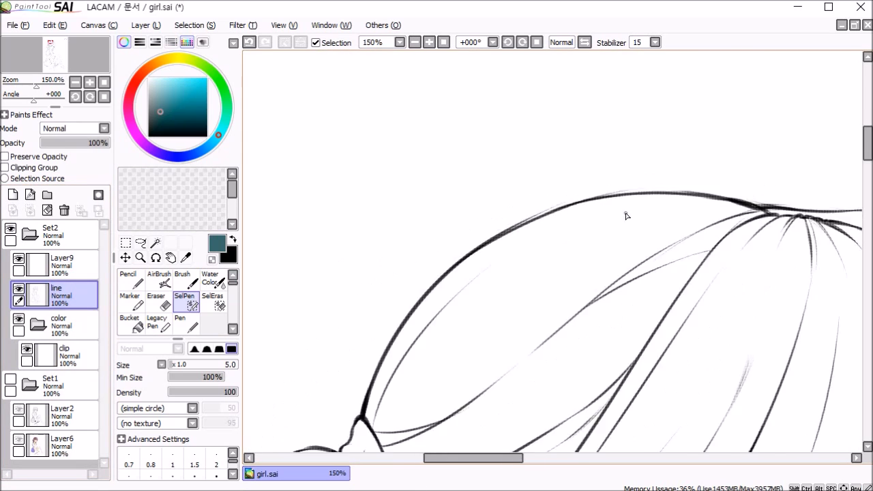
scroll(627, 218, down, 7)
click(156, 244)
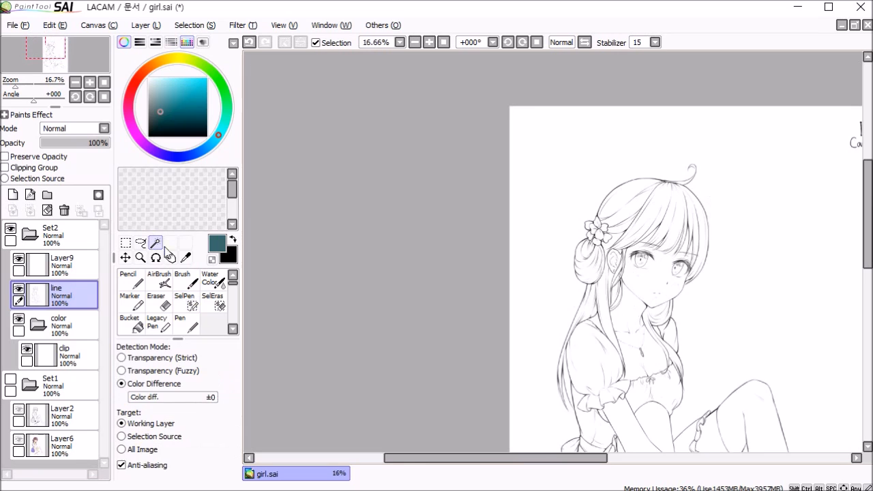
click(643, 150)
Step: Examine the background selection's edge along the legs, chest, chin and hair for gaps against the line art
drag(868, 175, 870, 245)
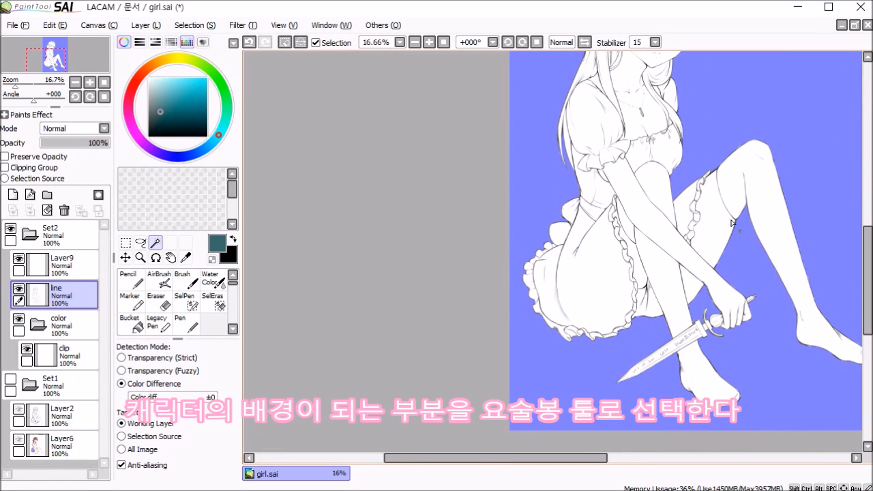
scroll(686, 90, up, 5)
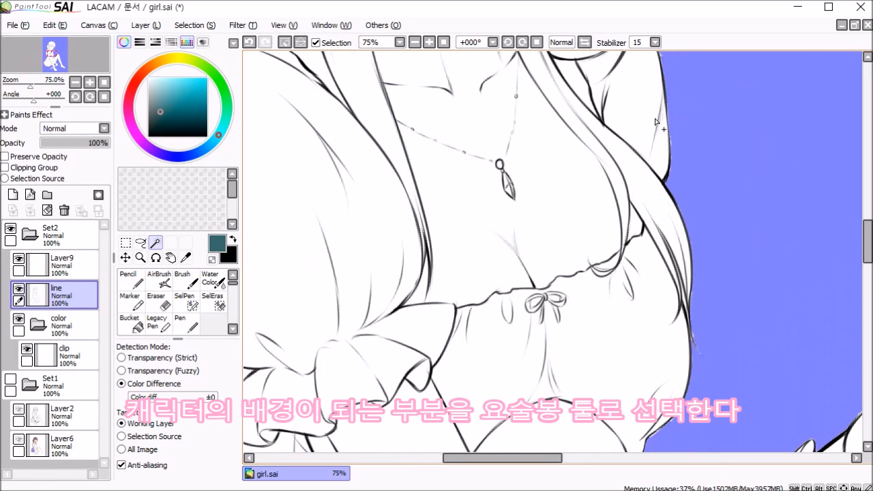
drag(871, 243, 870, 216)
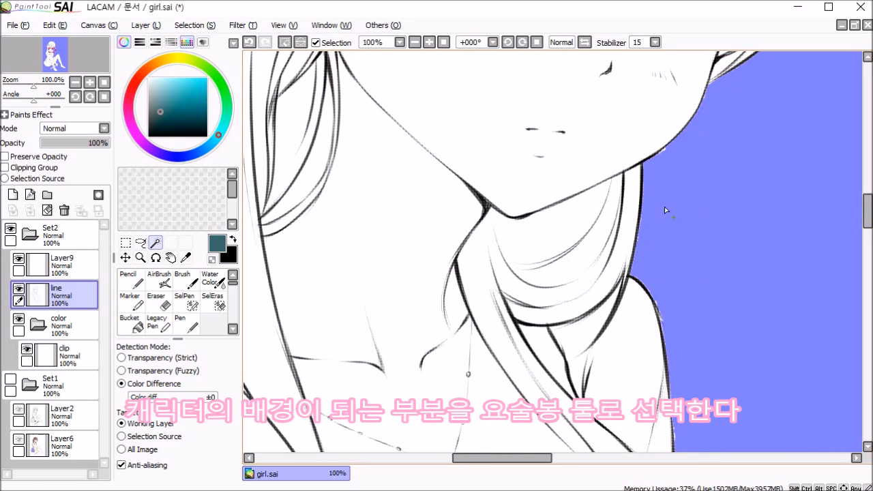
scroll(638, 225, up, 3)
scroll(689, 205, down, 6)
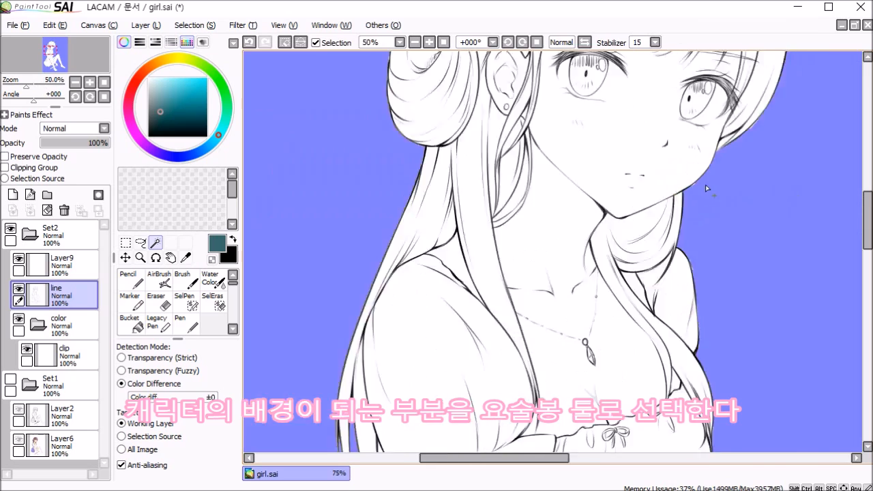
scroll(669, 282, up, 5)
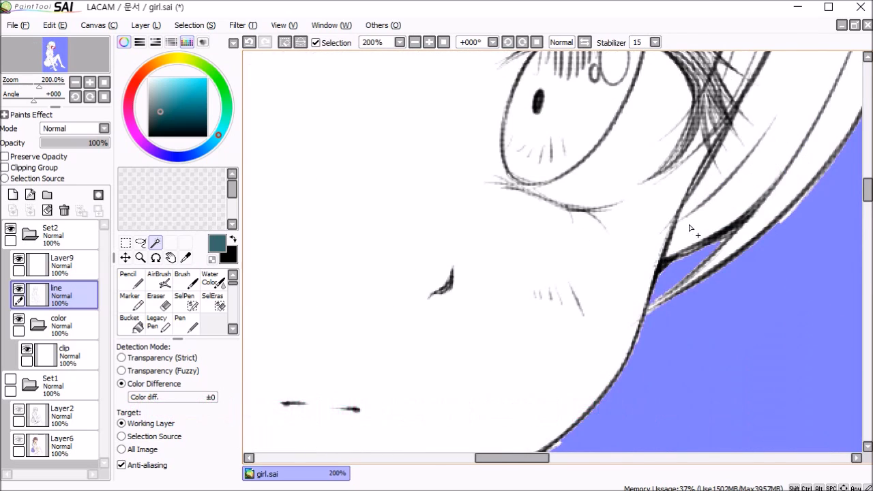
scroll(703, 221, down, 6)
scroll(706, 220, up, 4)
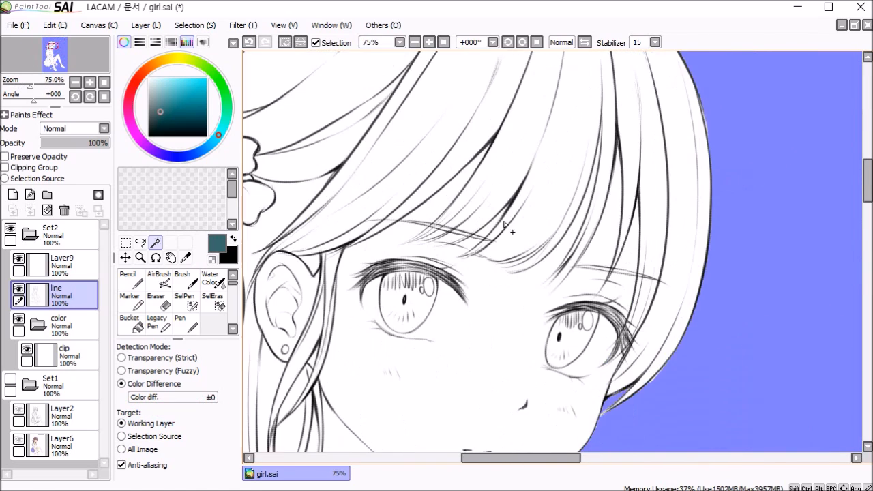
Step: Fill the selection gaps along the outer hair outline beside the bangs with the SelPen at size 5
click(188, 302)
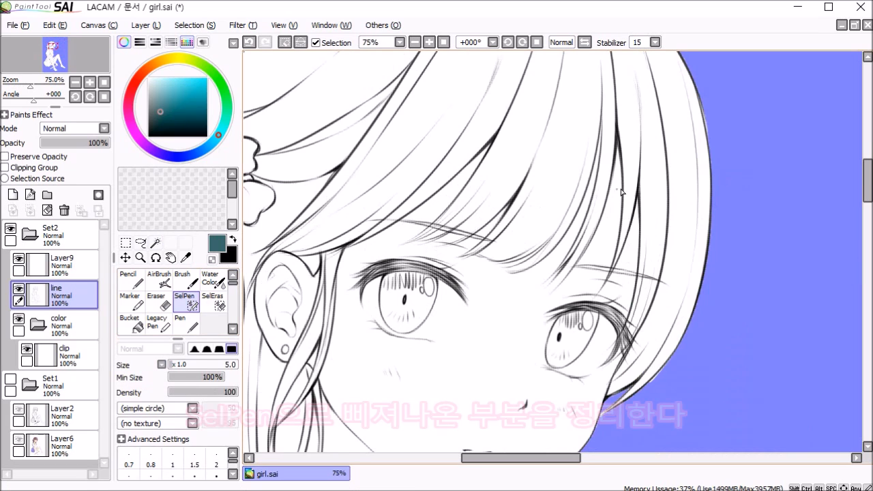
scroll(693, 99, up, 3)
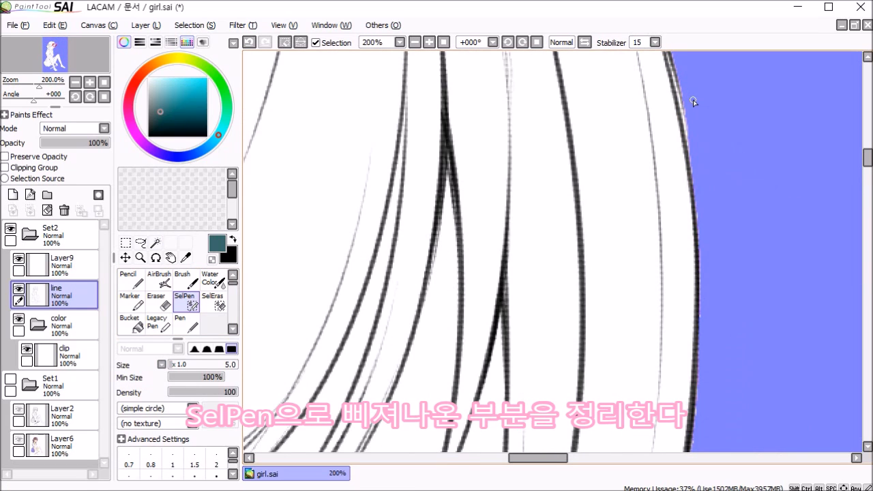
drag(719, 128, 725, 203)
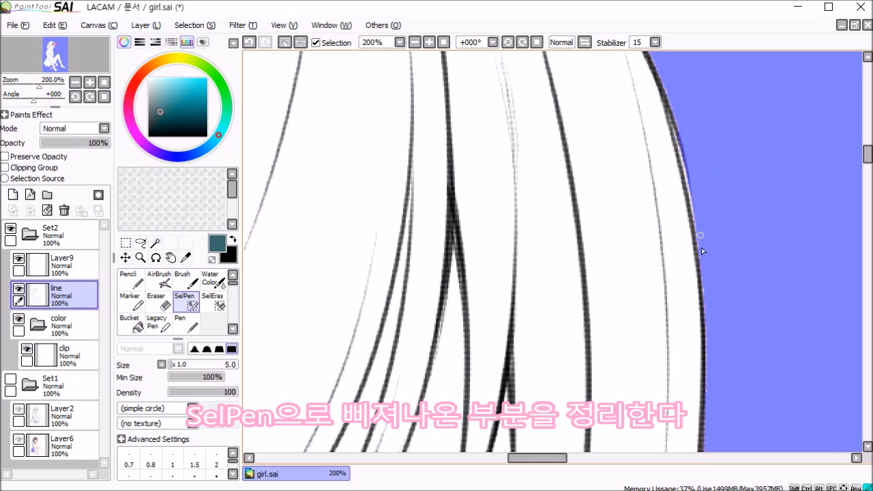
drag(688, 182, 667, 104)
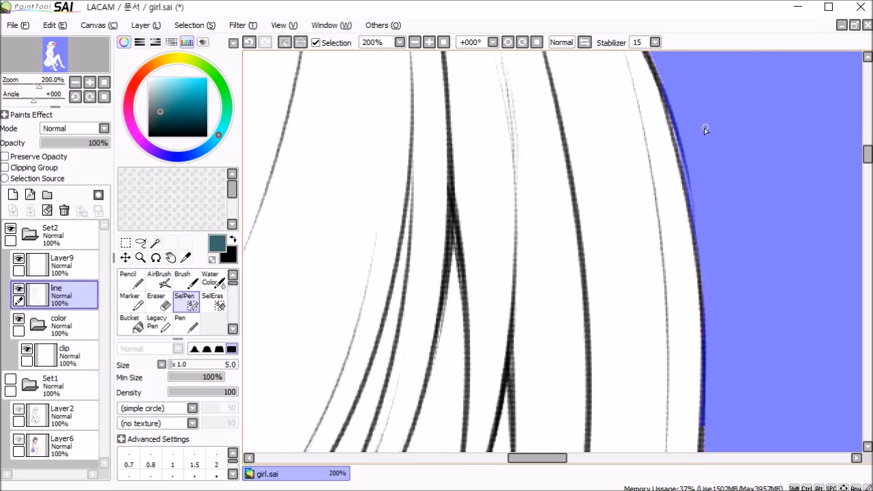
Step: Extend the selection to the line art around the head and flower hair ornament with the SelPen at size 6
drag(708, 128, 805, 409)
drag(505, 192, 354, 189)
drag(362, 191, 664, 162)
drag(361, 152, 611, 130)
drag(342, 328, 716, 89)
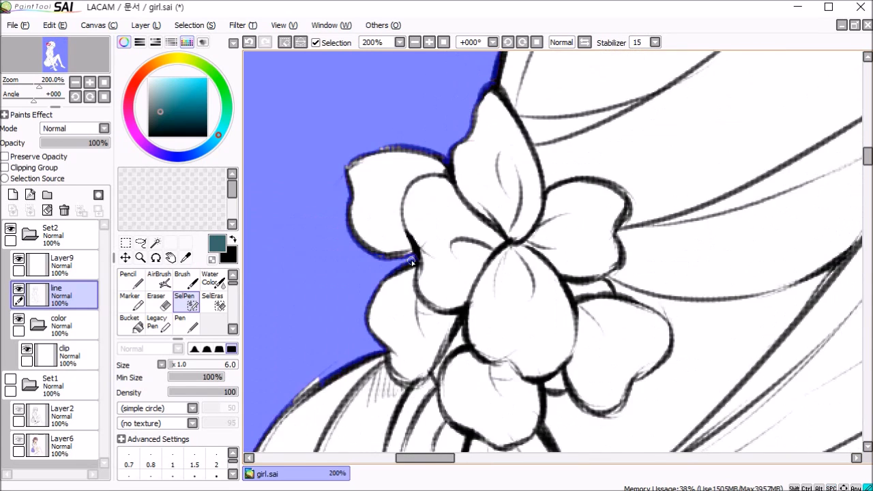
Step: Clean up the selection edge from the flower ornament down to the front foot, enlarging the SelPen to size 9
drag(382, 410, 512, 119)
drag(357, 343, 462, 141)
drag(423, 382, 491, 116)
drag(382, 159, 388, 154)
drag(471, 409, 416, 216)
drag(437, 410, 382, 205)
drag(374, 354, 379, 380)
drag(455, 437, 427, 239)
drag(436, 410, 369, 239)
drag(409, 423, 369, 205)
mouse_move(403, 430)
mouse_down()
mouse_move(373, 325)
mouse_move(368, 171)
mouse_up()
drag(519, 416, 492, 171)
drag(731, 267, 369, 254)
drag(741, 201, 371, 364)
drag(519, 423, 492, 116)
drag(518, 423, 492, 116)
drag(459, 182, 616, 81)
drag(298, 387, 395, 298)
mouse_move(853, 103)
mouse_down()
mouse_move(713, 168)
mouse_move(382, 123)
mouse_up()
drag(764, 437, 491, 137)
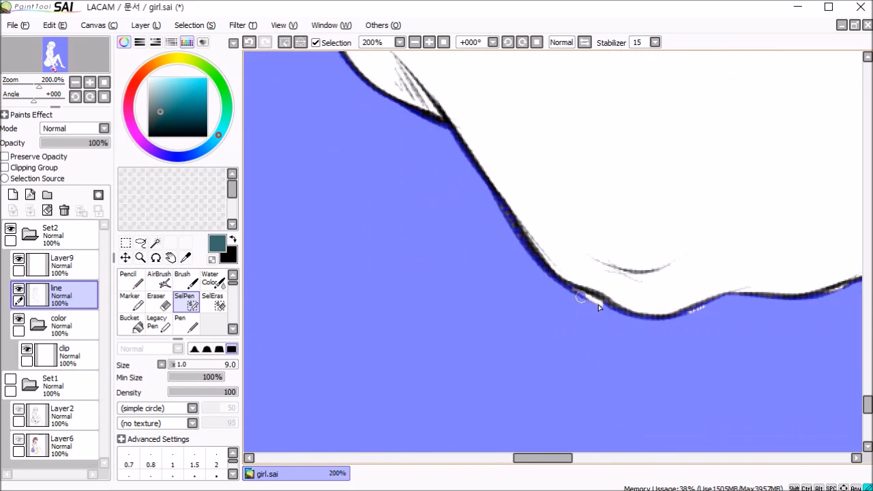
Step: Fill the selection gaps along the front foot's outline and instep with the size 9 SelPen
drag(709, 307, 544, 311)
drag(818, 171, 566, 254)
drag(567, 163, 608, 258)
drag(380, 63, 522, 263)
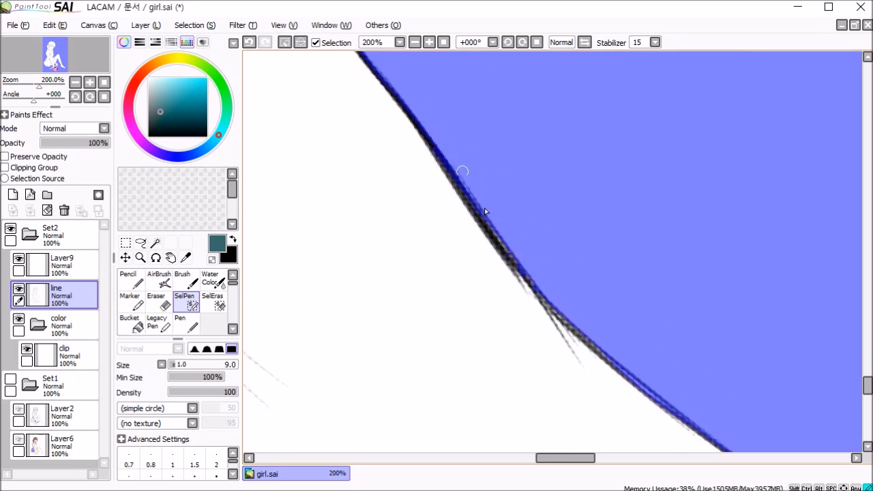
drag(522, 103, 522, 369)
drag(526, 61, 539, 253)
drag(607, 147, 470, 229)
drag(730, 135, 566, 310)
Step: Reduce the SelPen to size 7 and refine the selection edge around the hand and dagger handle
key(bracketleft)
key(bracketleft)
drag(498, 116, 515, 375)
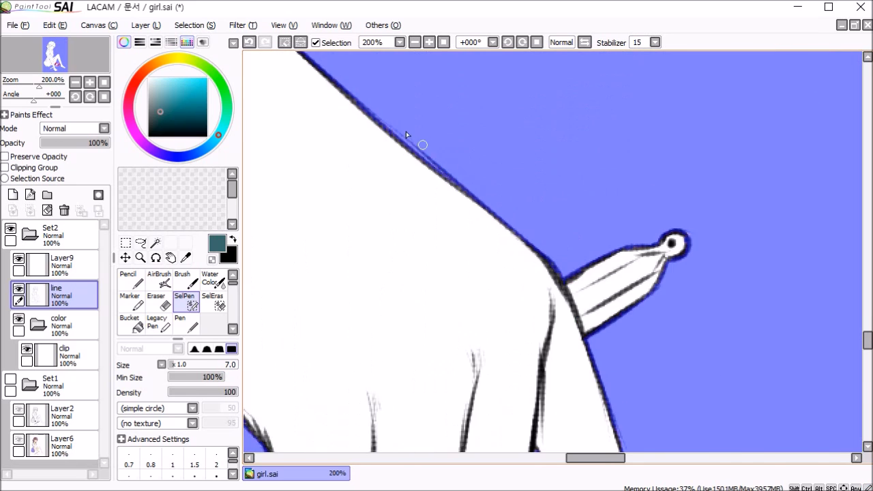
drag(477, 192, 464, 403)
drag(519, 116, 423, 395)
drag(669, 422, 438, 137)
drag(438, 253, 459, 301)
Step: Extend the selection over the raised leg's outer shin line and around the outline of its foot
scroll(459, 301, down, 2)
drag(577, 117, 598, 178)
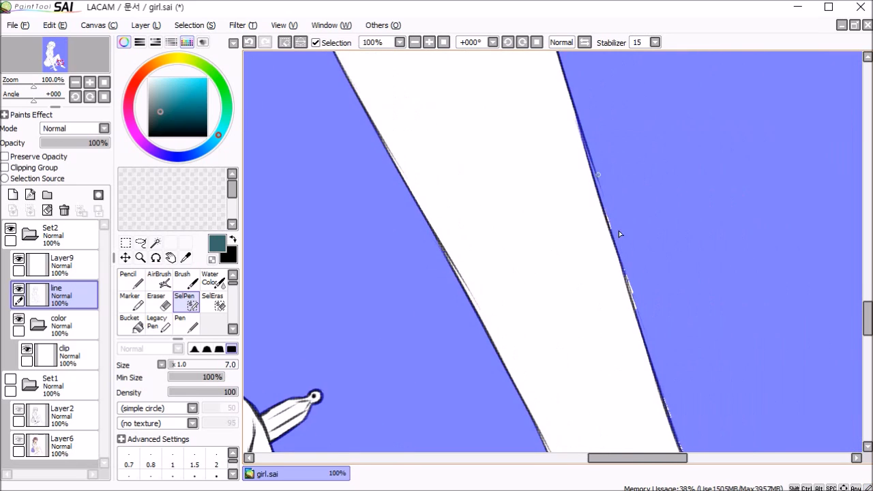
drag(676, 437, 573, 203)
click(214, 301)
click(186, 302)
drag(716, 423, 419, 210)
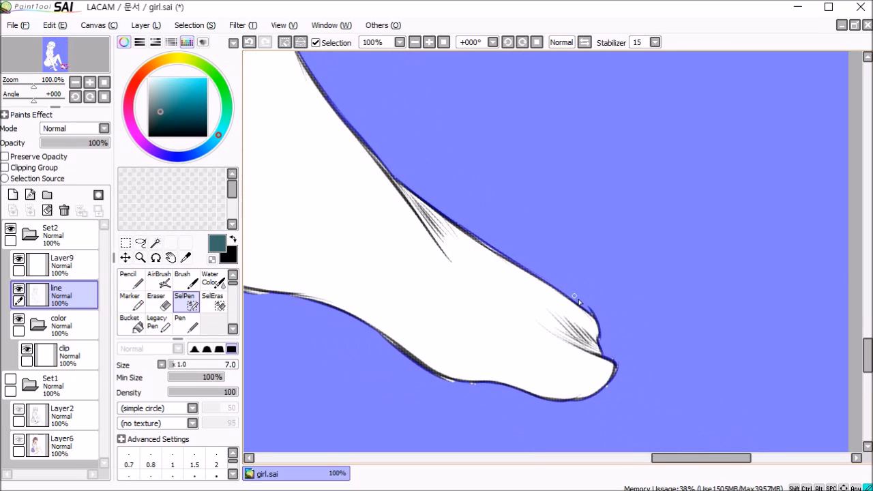
drag(614, 377, 778, 357)
Step: Refine the selection edge upward along the raised leg's outline with the size 7 SelPen
drag(481, 65, 512, 440)
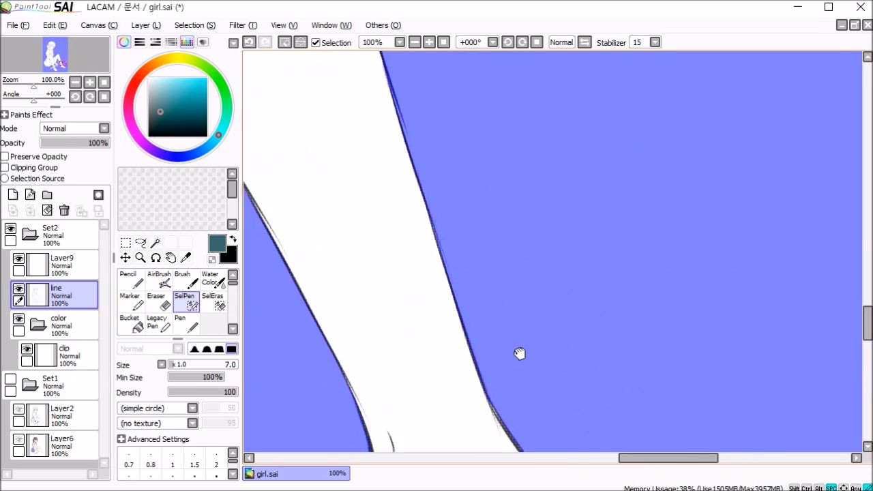
drag(423, 58, 536, 447)
drag(382, 58, 495, 447)
drag(333, 164, 489, 76)
drag(382, 138, 457, 71)
drag(296, 194, 580, 140)
drag(398, 118, 369, 293)
drag(414, 125, 442, 447)
drag(370, 58, 347, 353)
click(158, 245)
click(185, 301)
drag(479, 61, 436, 443)
mouse_move(437, 60)
mouse_down()
mouse_move(423, 152)
mouse_move(539, 272)
mouse_up()
Step: Examine the selection edge along the leg, head, hair and back, and check the whole figure for remaining gaps
scroll(631, 212, down, 5)
drag(633, 182, 626, 201)
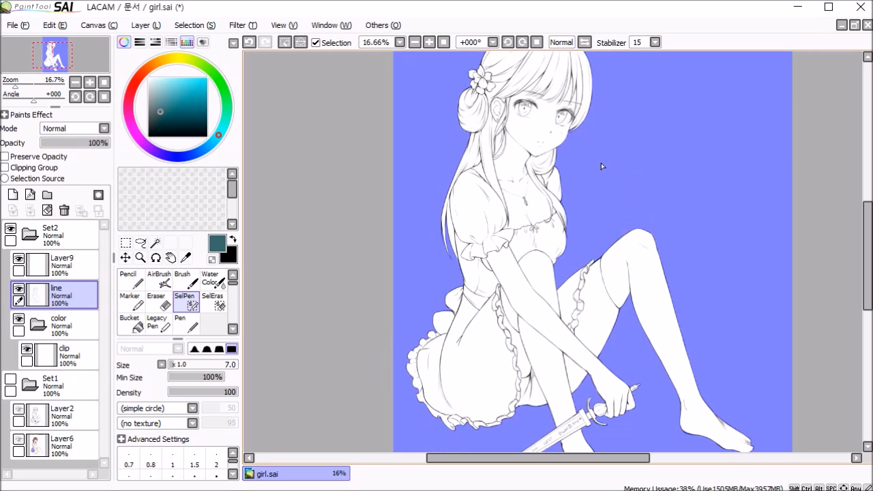
scroll(606, 170, up, 5)
drag(556, 146, 451, 386)
drag(456, 151, 657, 382)
drag(442, 188, 653, 158)
drag(320, 322, 428, 145)
drag(317, 417, 413, 238)
drag(455, 351, 372, 146)
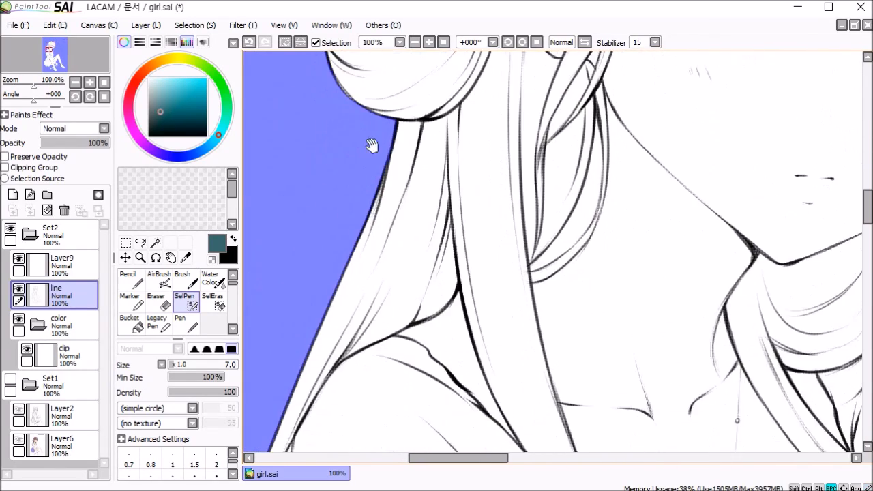
drag(370, 391, 391, 97)
drag(393, 345, 508, 139)
drag(442, 359, 393, 221)
scroll(473, 246, down, 3)
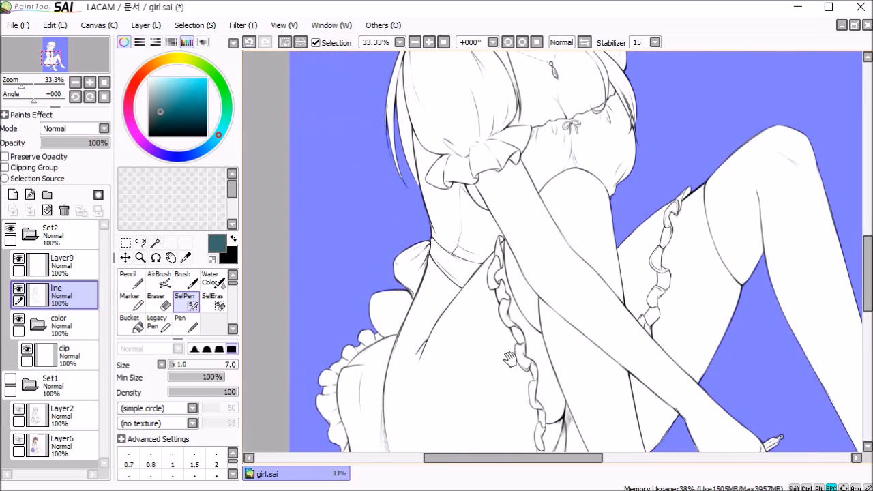
drag(511, 360, 455, 308)
scroll(530, 222, down, 2)
scroll(530, 221, down, 1)
scroll(530, 221, down, 1)
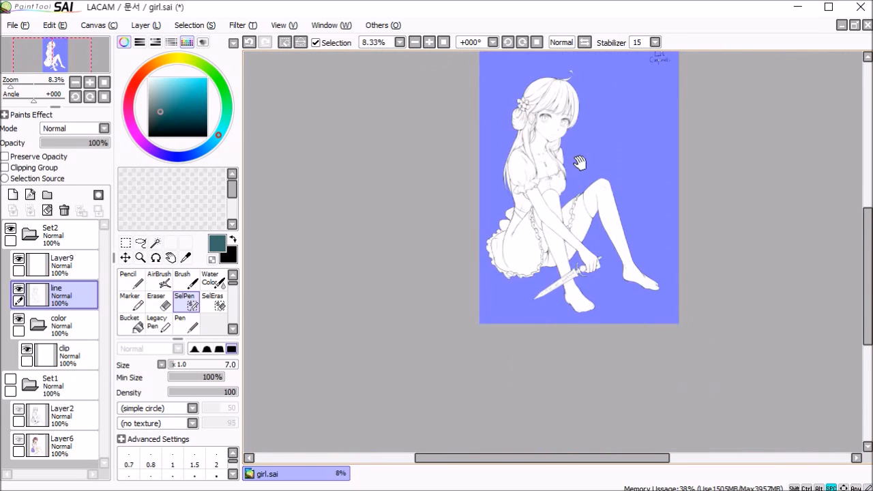
scroll(556, 258, up, 2)
drag(564, 253, 489, 285)
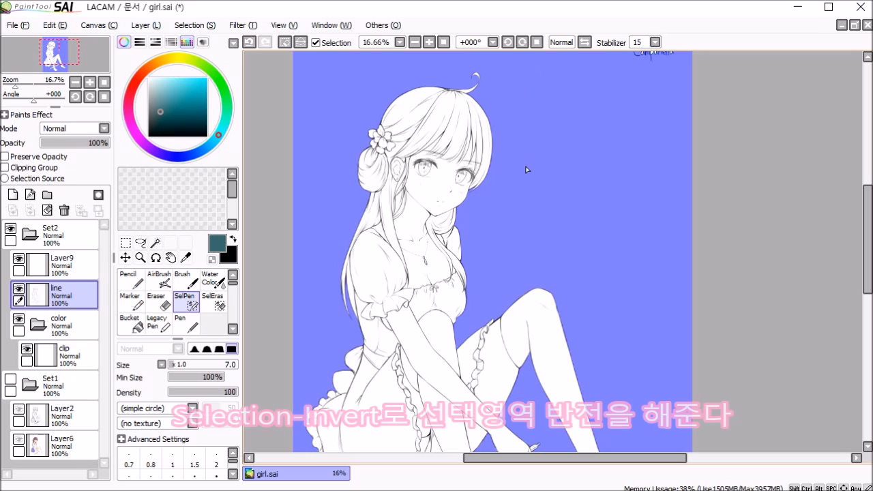
Step: Invert the selection to select the character instead of the background
click(195, 26)
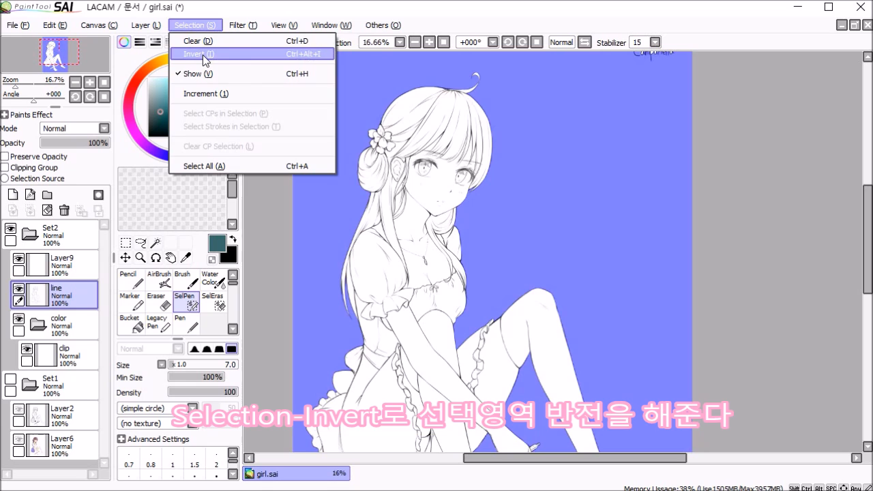
click(202, 55)
scroll(523, 141, down, 2)
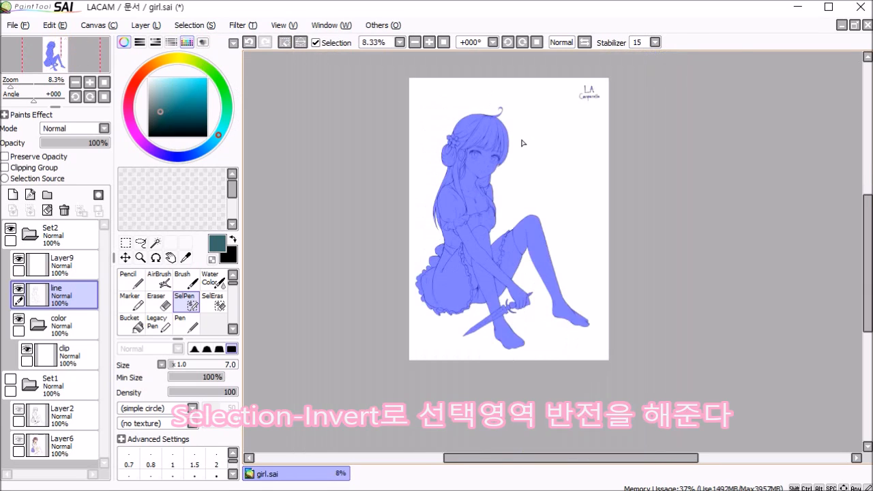
scroll(462, 171, up, 2)
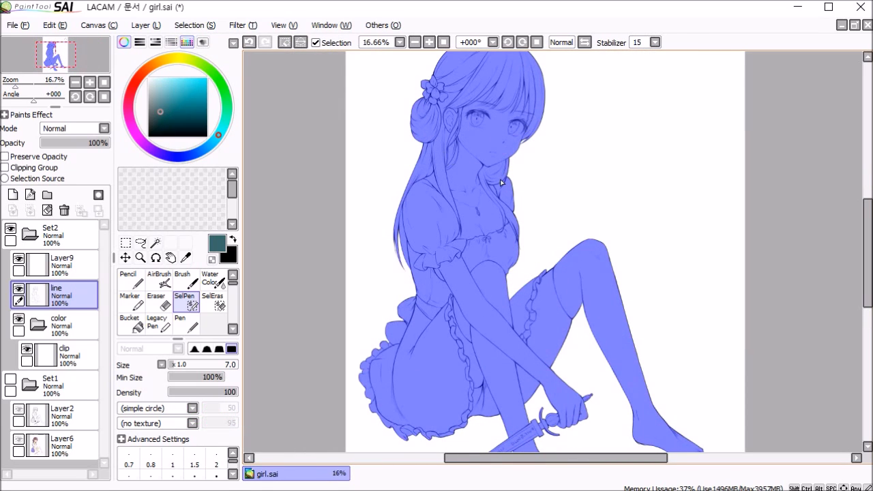
Step: Fill the selected figure with pink on the clip layer and clear the selection
click(69, 355)
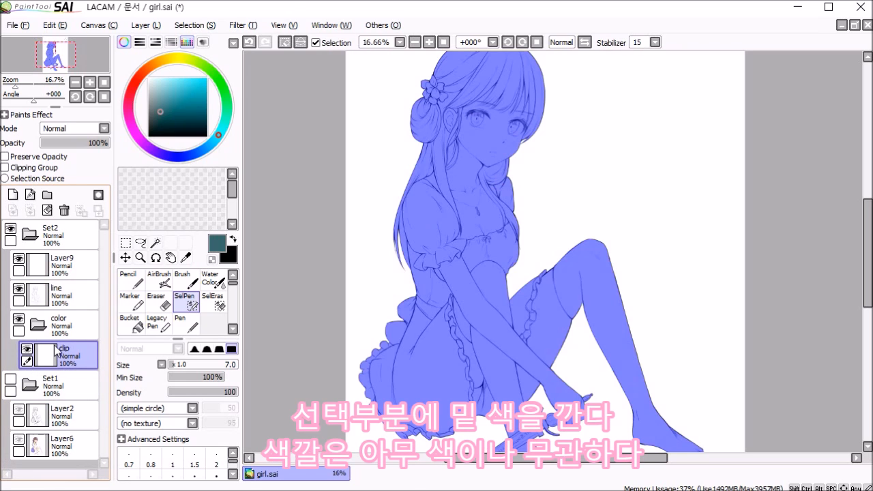
click(147, 69)
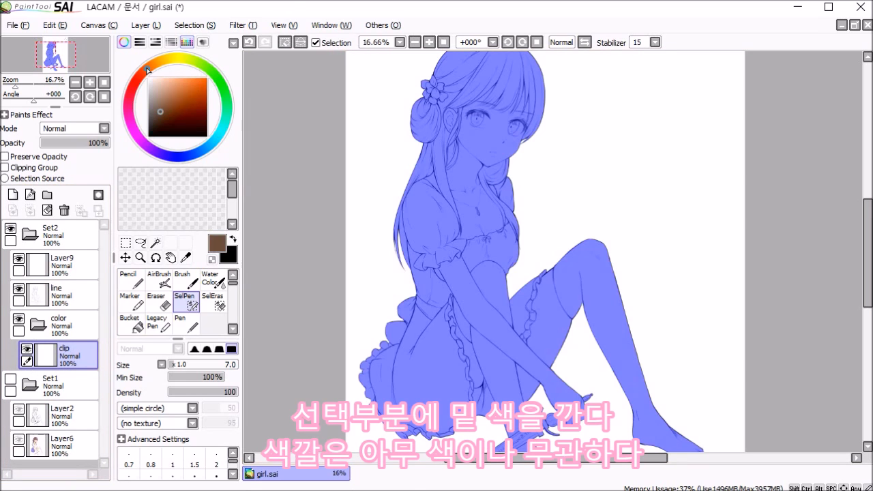
click(180, 77)
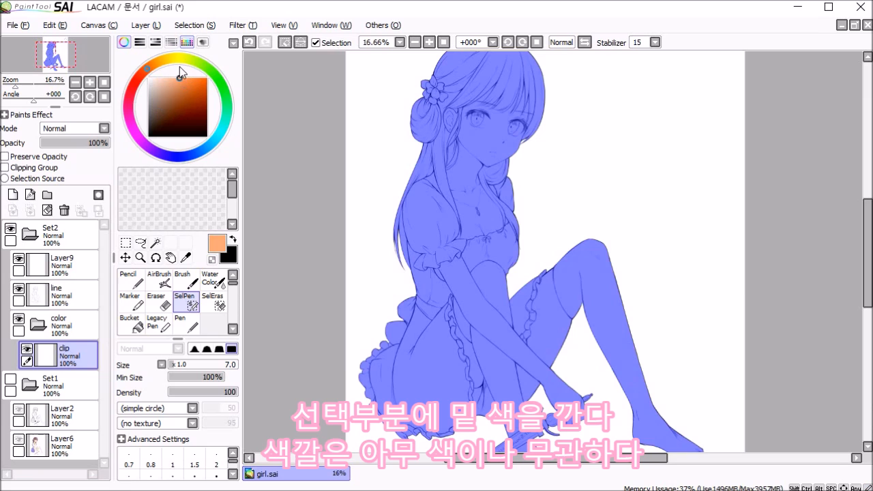
click(141, 143)
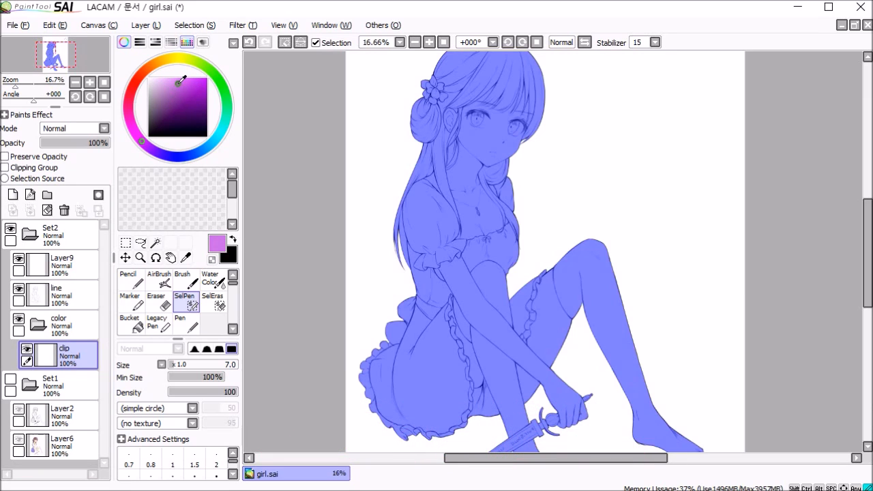
click(132, 133)
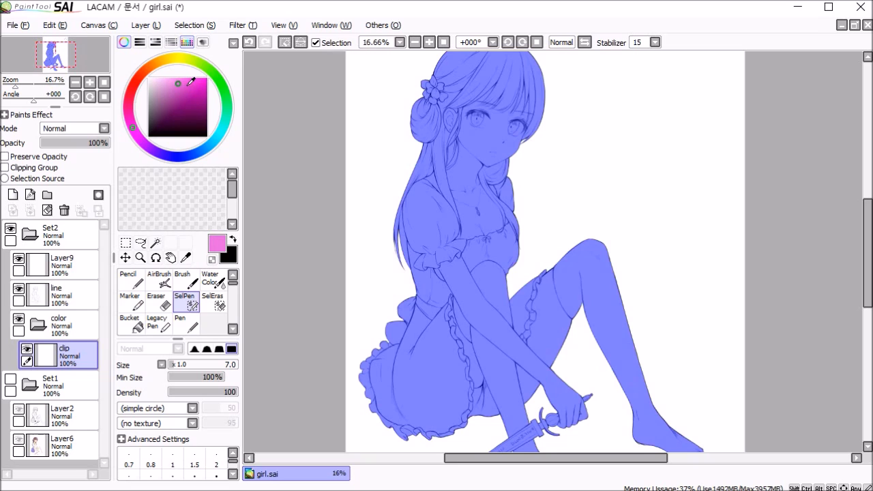
click(187, 80)
drag(185, 81, 183, 88)
click(177, 84)
key(alt+Delete)
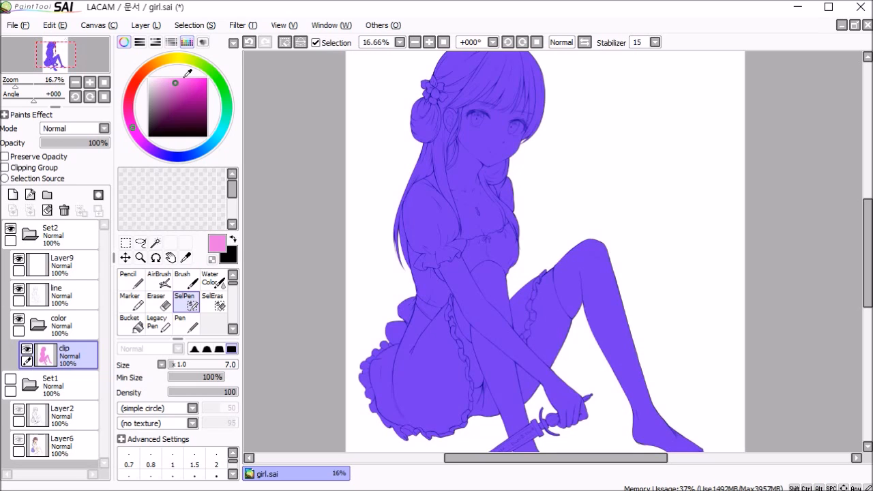
key(ctrl+d)
drag(518, 261, 515, 195)
drag(530, 150, 511, 149)
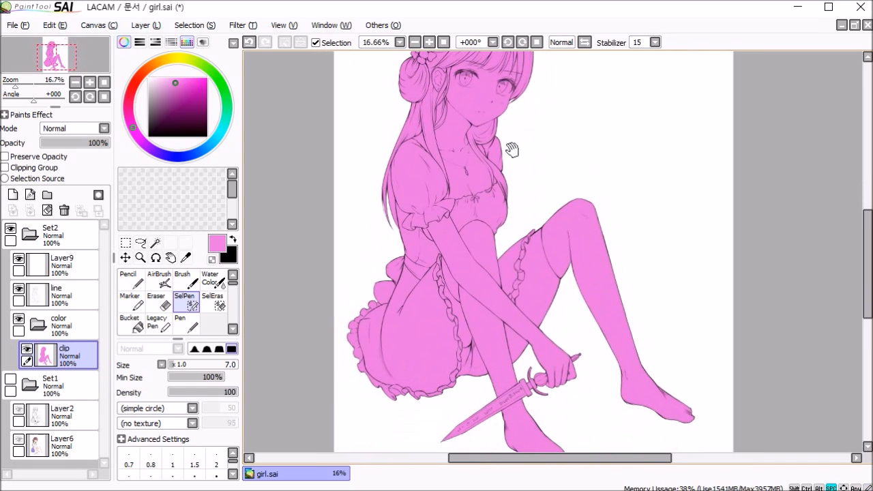
Step: Add a new layer above clip and name it skin
click(12, 195)
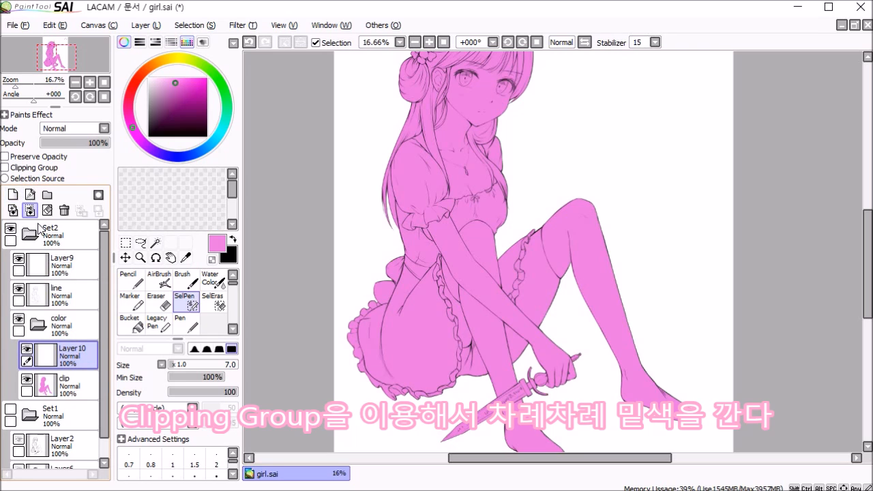
double_click(62, 350)
text(skin)
key(Return)
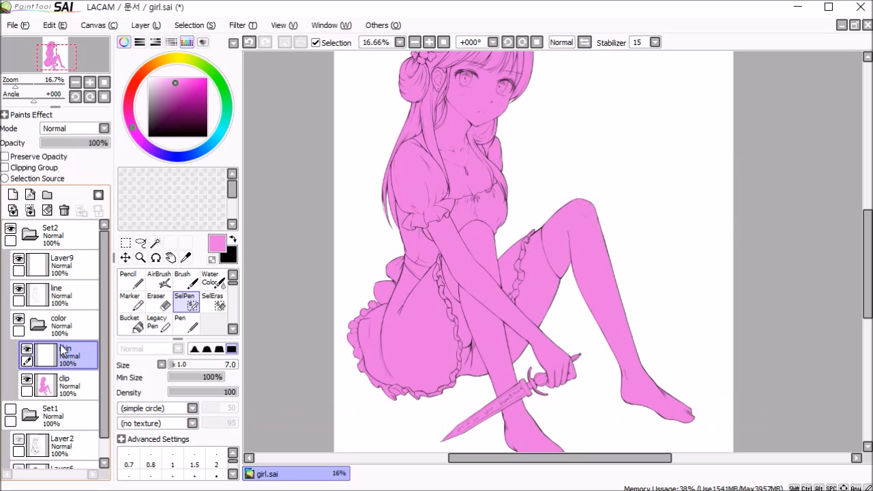
Step: Enable Clipping Group on the skin layer and choose a pale peach colour with the Brush at size 300
click(159, 62)
drag(169, 80, 165, 66)
click(150, 66)
click(160, 78)
click(183, 279)
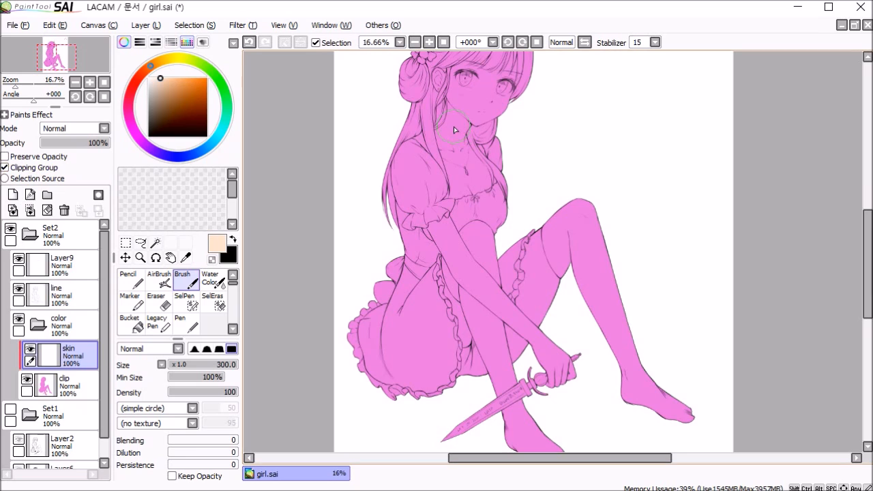
Step: Try painting peach over the face, arms and legs on the clipped skin layer, and undo the strokes
mouse_move(462, 131)
mouse_down()
mouse_move(444, 200)
mouse_move(452, 171)
mouse_move(502, 157)
mouse_move(491, 222)
mouse_up()
mouse_move(545, 293)
mouse_down()
mouse_move(529, 369)
mouse_move(604, 382)
mouse_move(608, 401)
mouse_up()
drag(580, 341, 582, 182)
mouse_move(487, 191)
mouse_down()
mouse_move(454, 274)
mouse_move(455, 259)
mouse_up()
mouse_move(499, 219)
mouse_down()
mouse_move(521, 255)
mouse_move(554, 279)
mouse_up()
drag(558, 93, 546, 282)
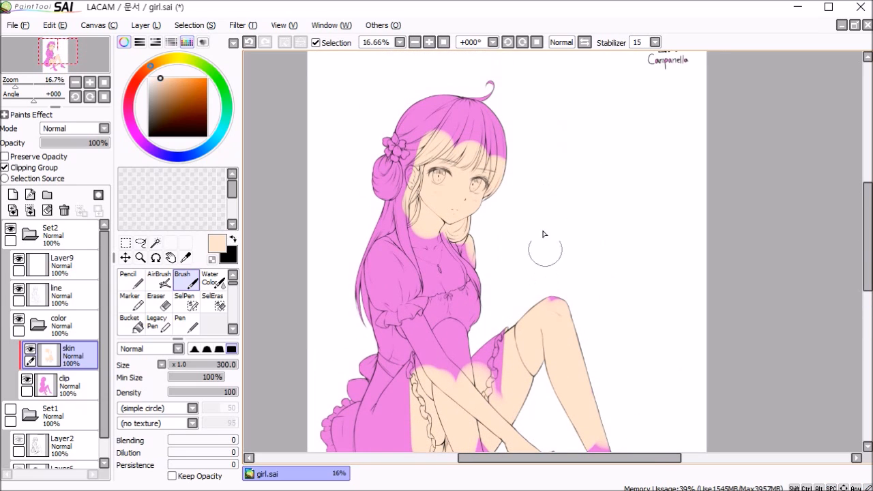
key(ctrl+z)
key(ctrl+z)
key(ctrl+z)
key(ctrl+z)
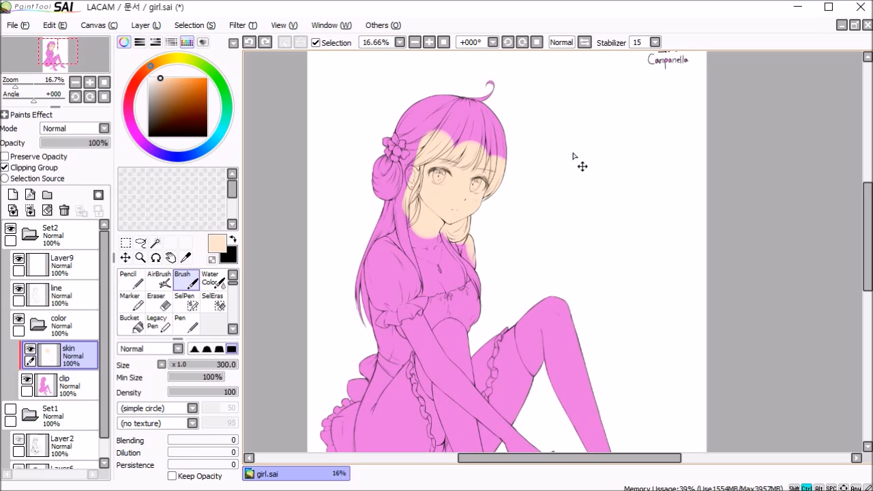
key(ctrl+z)
drag(514, 247, 527, 176)
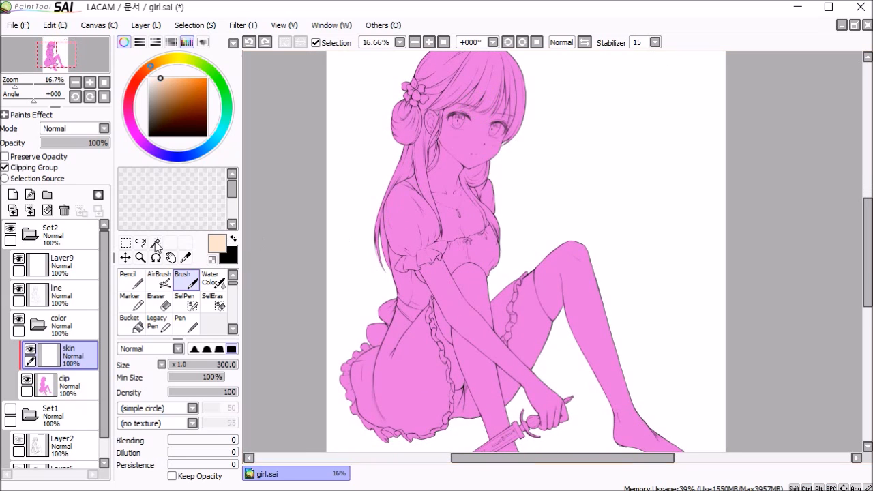
Step: Show Set1, hide Set2, and sample the skin colour from the face in the colour sketch
click(10, 411)
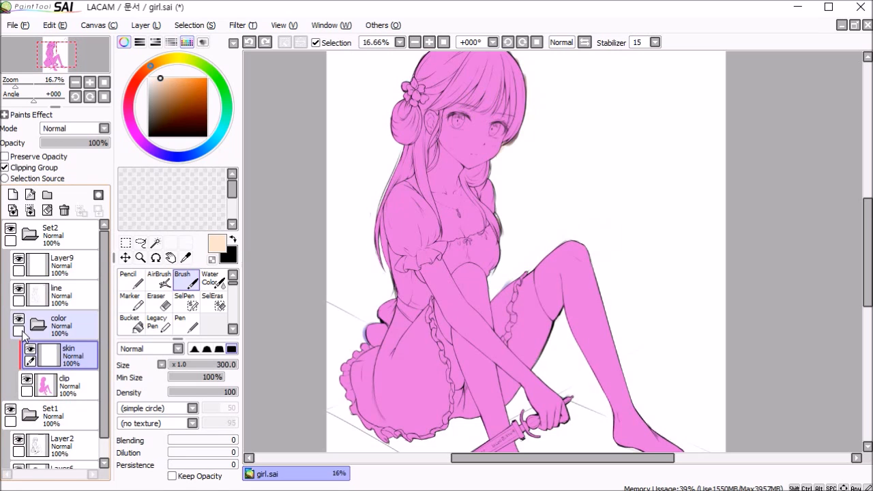
click(11, 229)
scroll(500, 236, down, 1)
scroll(445, 114, up, 3)
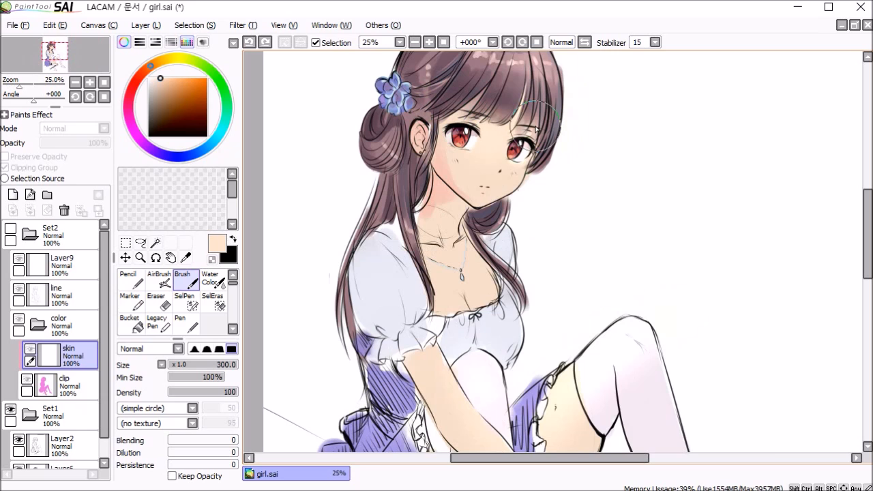
drag(493, 119, 504, 200)
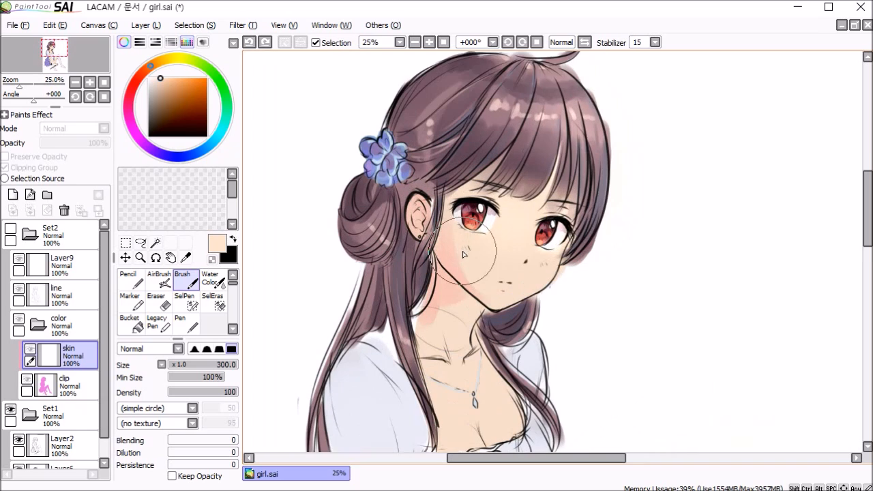
scroll(505, 246, up, 1)
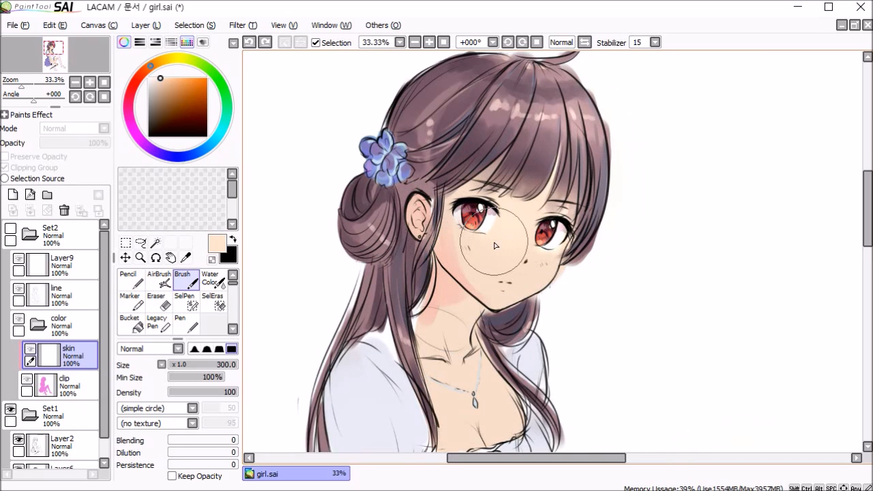
alt+click(502, 242)
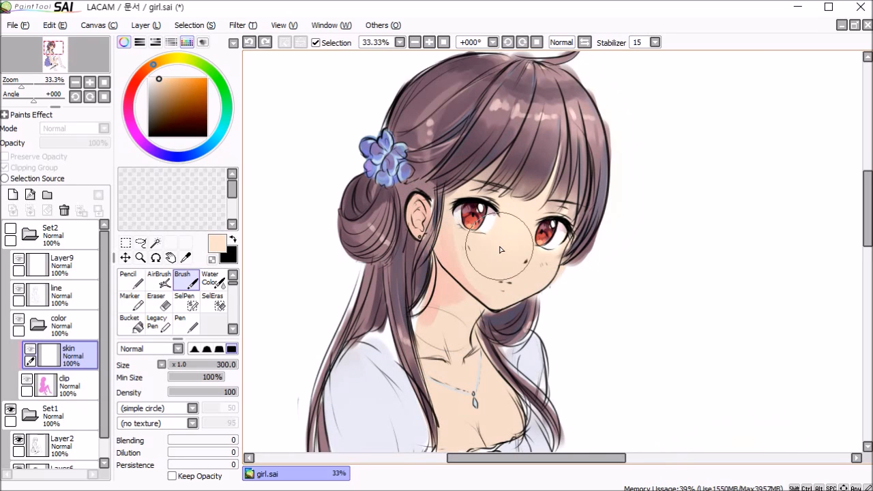
Step: Duplicate Layer6 and move the copy into the color folder beneath the clip layer
scroll(68, 410, down, 1)
click(75, 454)
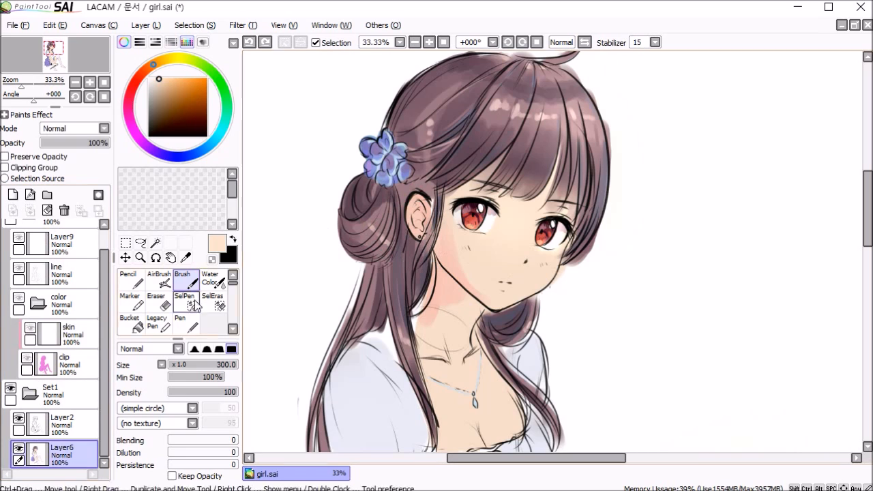
drag(76, 450, 13, 195)
drag(73, 452, 68, 378)
Step: Show Set2, hide Set1, and shift the copied colour sketch to the right of the pink figure
ctrl+click(504, 276)
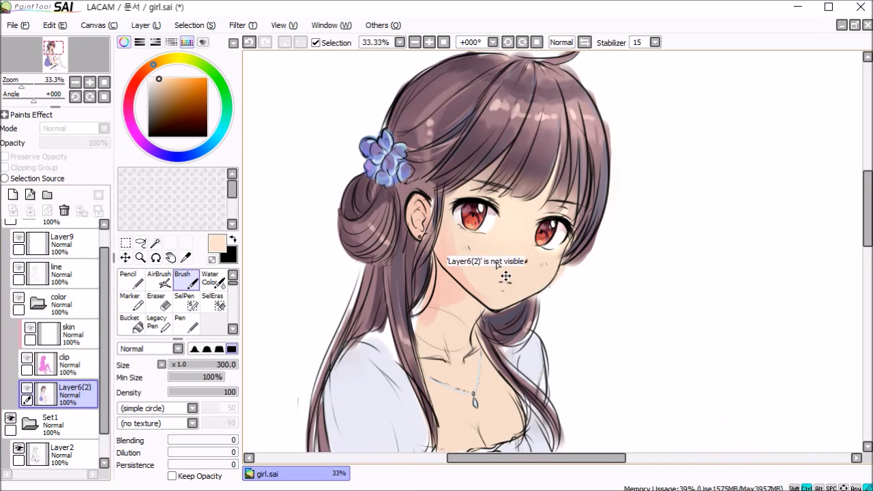
scroll(13, 233, up, 1)
click(11, 230)
scroll(12, 236, down, 3)
click(11, 389)
ctrl+drag(503, 275, 636, 273)
scroll(636, 274, down, 4)
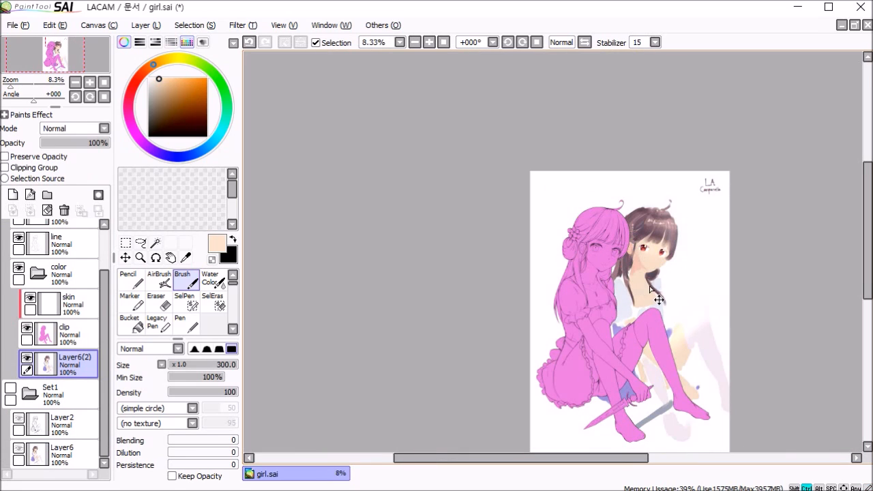
Step: Scale down the copied colour sketch and place it at the canvas's upper right as a colour reference
key(ctrl+t)
drag(762, 435, 728, 381)
drag(678, 318, 654, 280)
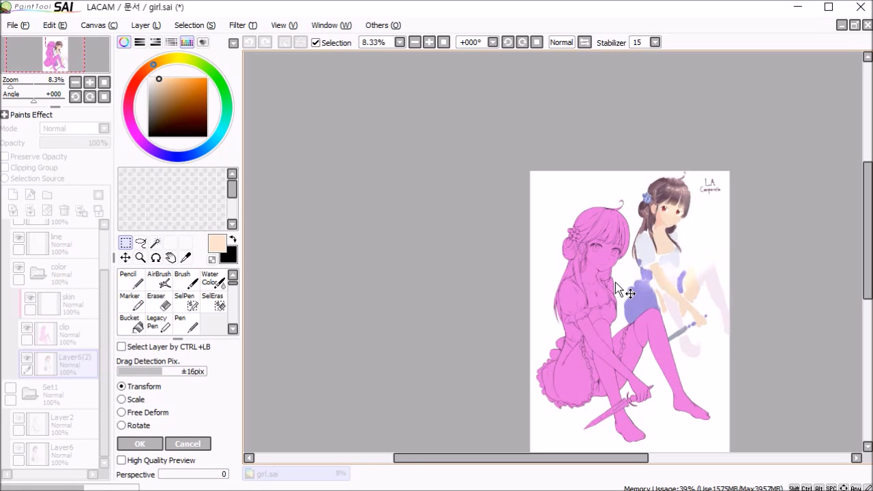
key(Return)
scroll(677, 249, up, 1)
scroll(677, 249, up, 1)
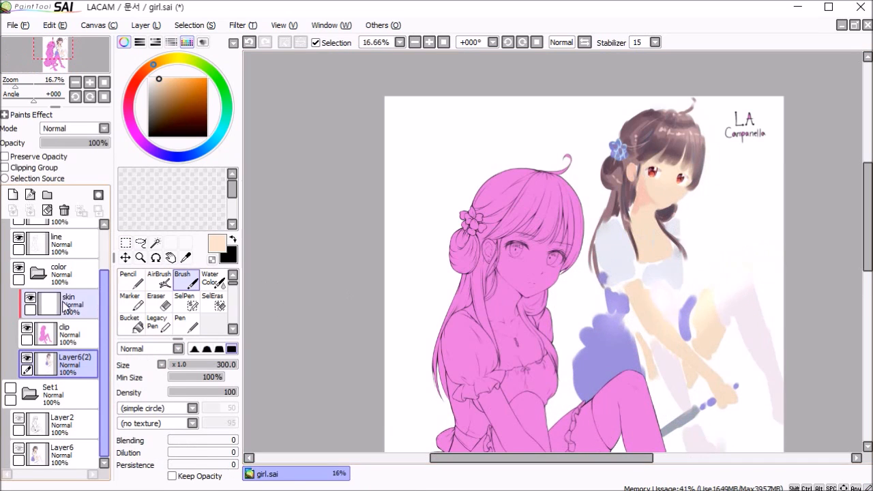
Step: Activate the skin layer, pick the light skin tone from the reference sketch, and reduce the Brush to size 120
click(64, 305)
scroll(678, 171, up, 1)
scroll(678, 171, up, 1)
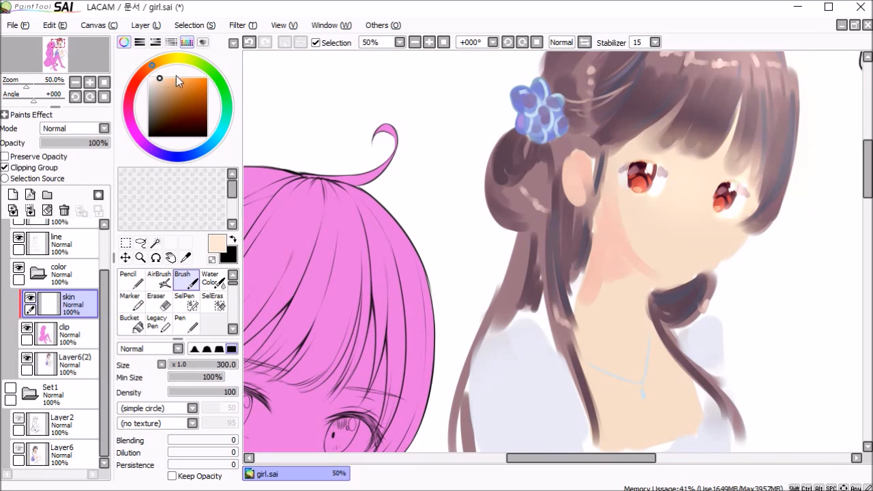
drag(643, 292, 718, 202)
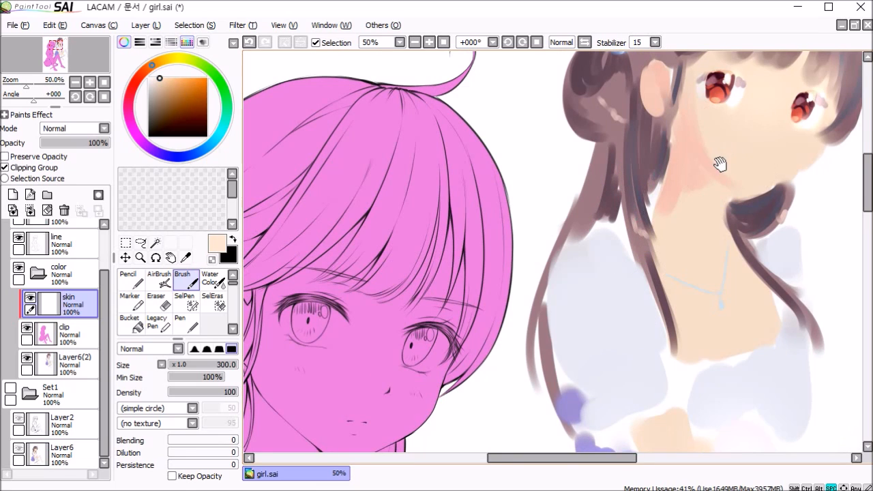
drag(719, 164, 683, 217)
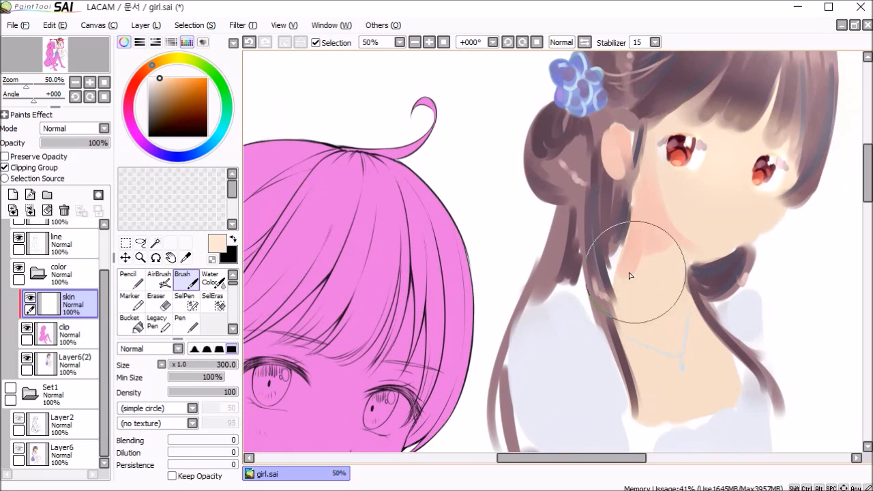
drag(628, 291, 724, 130)
drag(539, 295, 620, 227)
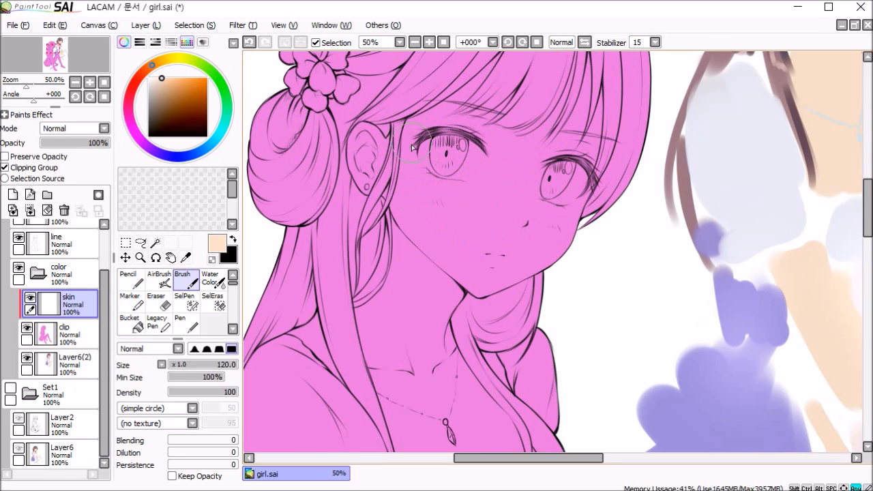
Step: Paint the base skin tone over the face, ear and the fringe above the forehead with the size 120 Brush
key(bracketleft)
key(bracketleft)
drag(416, 121, 405, 232)
mouse_move(361, 130)
mouse_down()
mouse_move(372, 164)
mouse_move(380, 150)
mouse_move(375, 165)
mouse_move(453, 107)
mouse_move(459, 145)
mouse_move(441, 161)
mouse_move(414, 166)
mouse_move(477, 99)
mouse_move(435, 159)
mouse_move(472, 152)
mouse_move(494, 122)
mouse_move(471, 193)
mouse_move(513, 195)
mouse_move(495, 183)
mouse_move(548, 95)
mouse_move(508, 208)
mouse_move(564, 97)
mouse_move(549, 150)
mouse_move(564, 156)
mouse_move(566, 142)
mouse_move(566, 176)
mouse_move(522, 310)
mouse_move(462, 347)
mouse_move(380, 282)
mouse_up()
key(bracketleft)
key(bracketright)
mouse_move(406, 183)
mouse_down()
mouse_move(416, 290)
mouse_move(430, 235)
mouse_move(369, 210)
mouse_move(373, 180)
mouse_up()
mouse_move(399, 271)
mouse_down()
mouse_move(440, 326)
mouse_move(446, 244)
mouse_move(485, 218)
mouse_move(494, 249)
mouse_move(529, 220)
mouse_move(529, 232)
mouse_move(484, 268)
mouse_up()
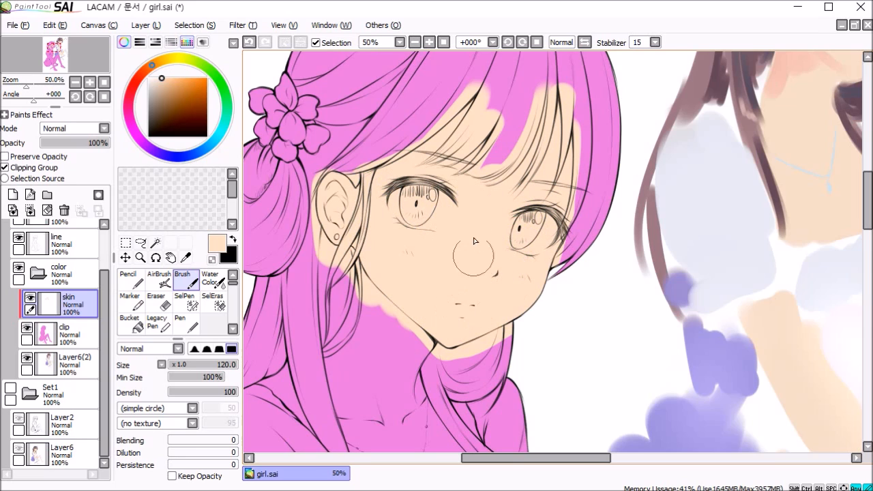
Step: Paint the base skin tone over the neck and upper chest, adjusting the Brush size to the narrower and wider areas
drag(374, 304, 362, 360)
key(space)
mouse_move(363, 307)
mouse_down()
mouse_move(434, 196)
mouse_move(390, 325)
mouse_up()
key(bracketleft)
key(bracketleft)
key(bracketleft)
key(bracketleft)
key(space)
mouse_move(406, 279)
mouse_down()
mouse_move(429, 335)
mouse_move(435, 232)
mouse_up()
key(bracketright)
key(bracketright)
mouse_move(437, 276)
mouse_down()
mouse_move(431, 374)
mouse_move(563, 317)
mouse_move(485, 163)
mouse_up()
mouse_move(454, 160)
mouse_down()
mouse_move(450, 316)
mouse_move(499, 275)
mouse_up()
drag(392, 437, 358, 130)
Step: Paint the skin tone along both edges of the front forearm with the size 70 Brush
key(bracketleft)
mouse_move(340, 151)
mouse_down()
mouse_move(351, 175)
mouse_move(482, 289)
mouse_up()
mouse_move(348, 172)
mouse_down()
mouse_move(457, 344)
mouse_move(576, 428)
mouse_up()
drag(576, 429, 511, 358)
drag(315, 96, 446, 301)
drag(387, 133, 568, 364)
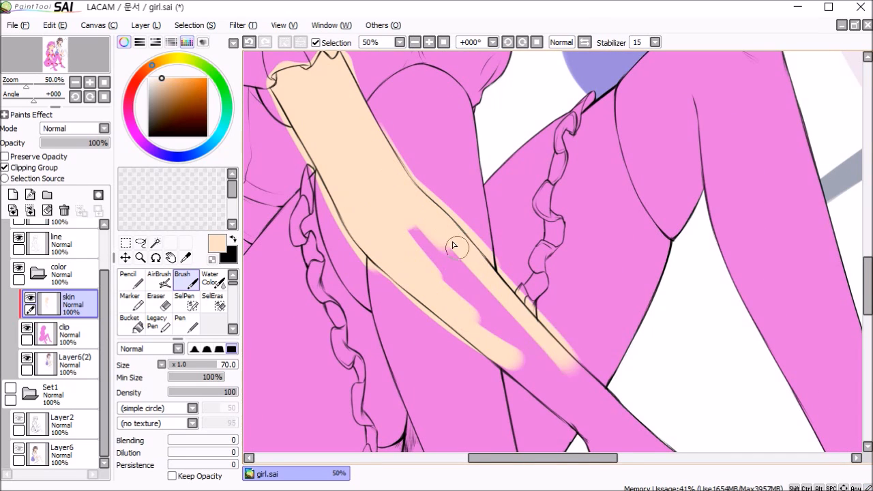
Step: Fill the pink gap inside the forearm with the skin tone using a larger Brush
drag(456, 246, 422, 202)
key(bracketright)
key(bracketright)
drag(395, 202, 572, 390)
drag(420, 218, 594, 401)
drag(573, 402, 480, 289)
mouse_move(474, 292)
mouse_down()
mouse_move(491, 333)
mouse_move(550, 311)
mouse_up()
Step: Paint the skin tone over the hand gripping the dagger and the bare thighs, using a Brush size up to 100
scroll(524, 251, down, 1)
drag(524, 251, 571, 249)
key(bracketleft)
key(bracketleft)
key(bracketleft)
mouse_move(346, 94)
mouse_down()
mouse_move(409, 263)
mouse_move(393, 239)
mouse_up()
drag(479, 230, 497, 297)
drag(500, 187, 527, 82)
drag(528, 88, 528, 145)
mouse_move(546, 99)
mouse_down()
mouse_move(599, 191)
mouse_move(547, 281)
mouse_up()
key(bracketright)
key(bracketright)
key(bracketright)
mouse_move(539, 126)
mouse_down()
mouse_move(536, 250)
mouse_move(545, 218)
mouse_up()
scroll(554, 253, down, 2)
scroll(587, 273, down, 1)
drag(596, 303, 581, 184)
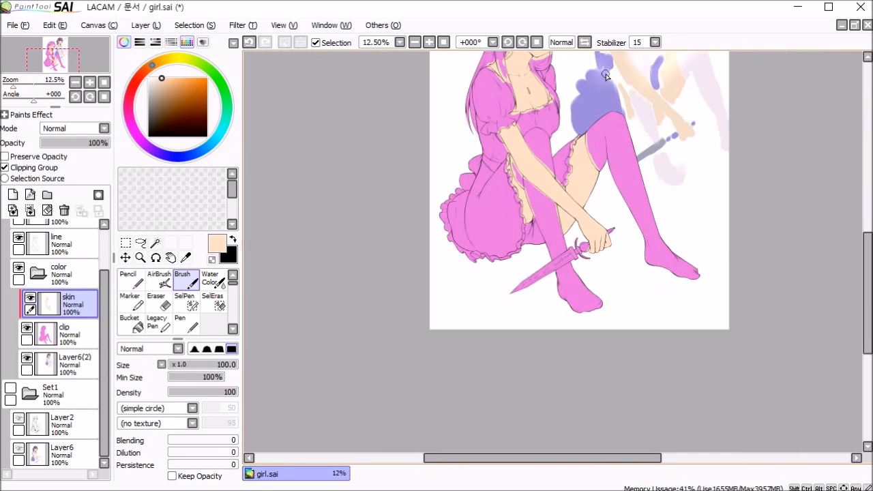
Step: Add a clipping-group layer named white above the skin layer
drag(600, 147, 587, 248)
mouse_move(614, 192)
mouse_down()
mouse_move(600, 199)
mouse_move(536, 179)
mouse_up()
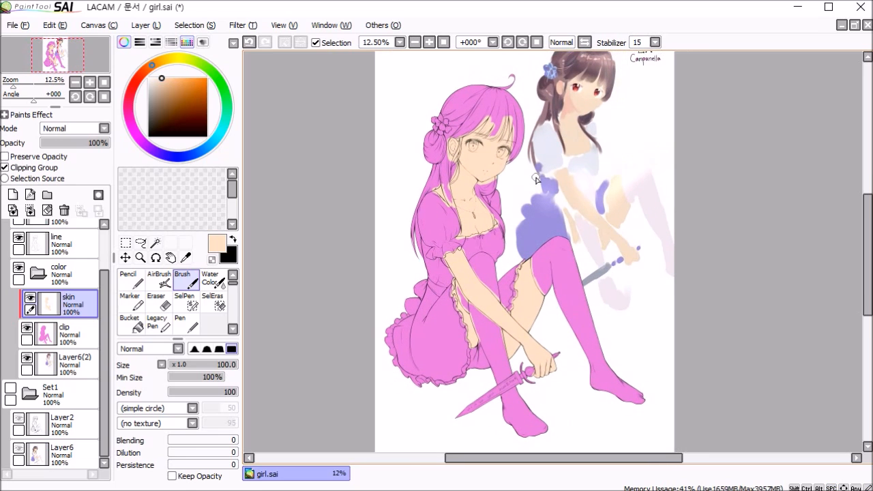
click(13, 198)
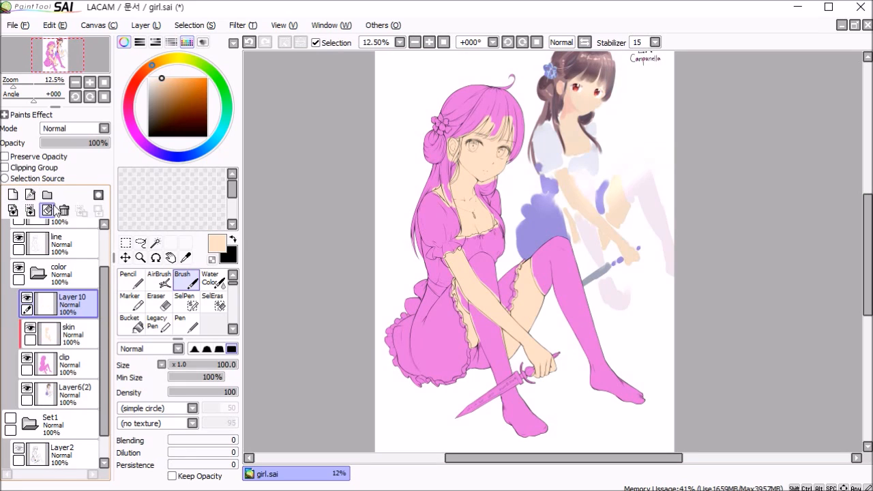
click(29, 171)
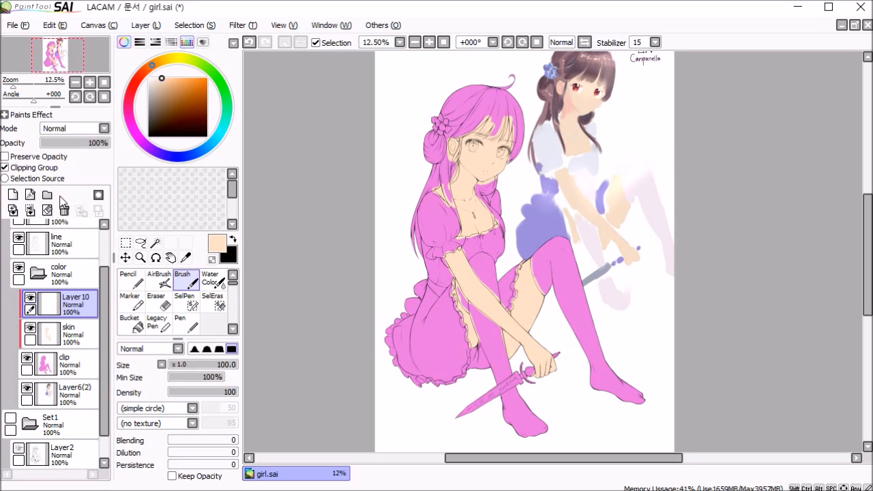
double_click(71, 303)
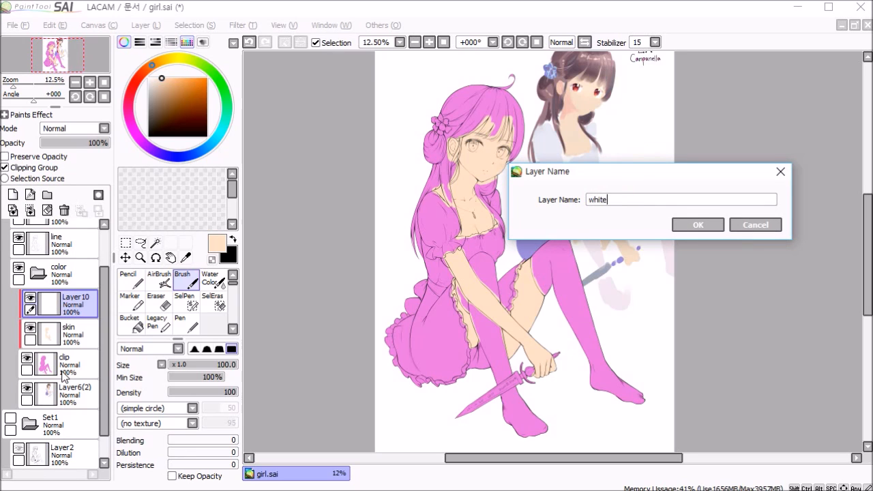
key(Return)
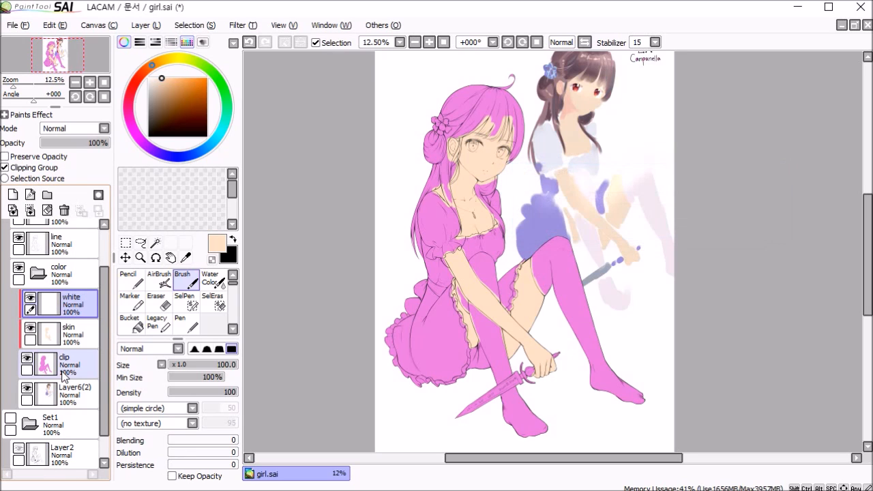
Step: Pick the pale bluish white from the reference blouse and paint the puff sleeve's shoulder and outer edge with the size 60 Brush
alt+click(548, 147)
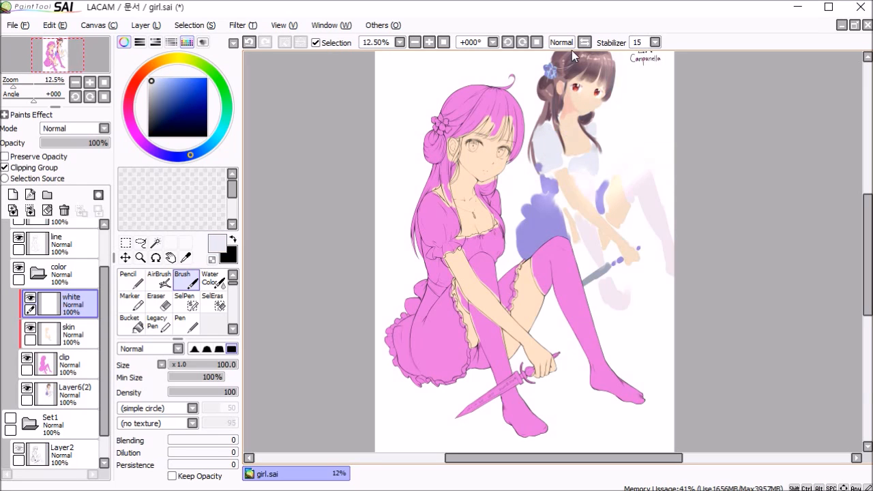
scroll(476, 216, up, 1)
scroll(476, 216, up, 4)
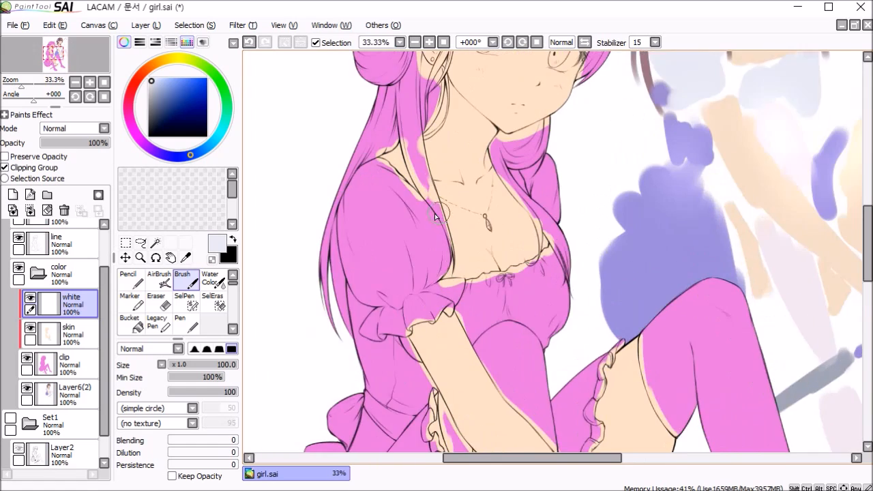
drag(335, 186, 396, 170)
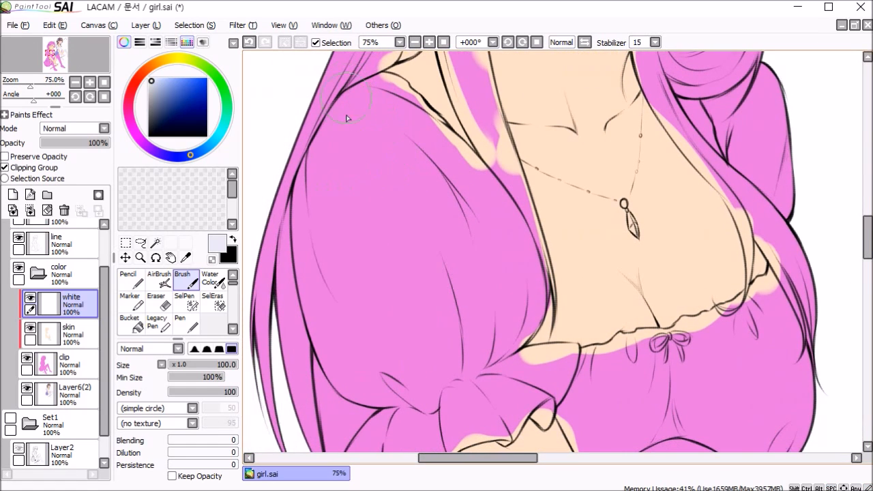
drag(353, 116, 331, 235)
key([)
key([)
key([)
drag(347, 110, 309, 272)
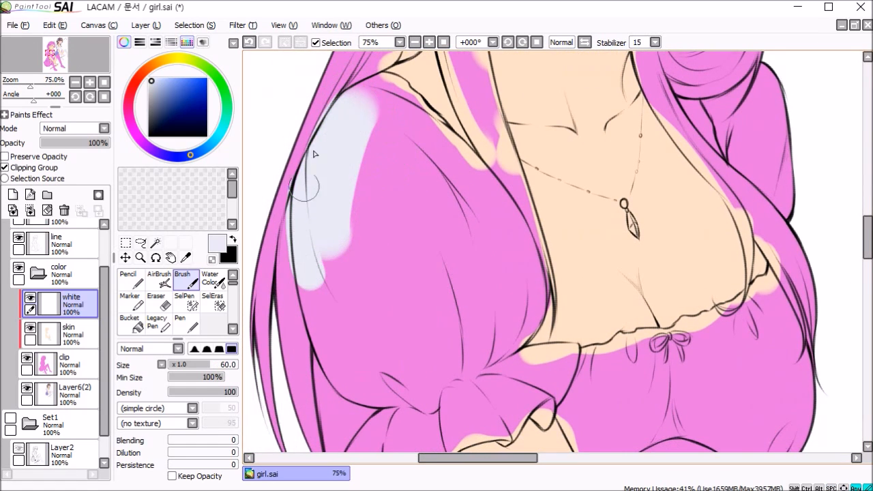
drag(312, 155, 296, 270)
drag(347, 104, 374, 87)
Step: Paint the puff sleeve's inner edge down to the cuff in pale white with Brush sizes 30 and 50
key([)
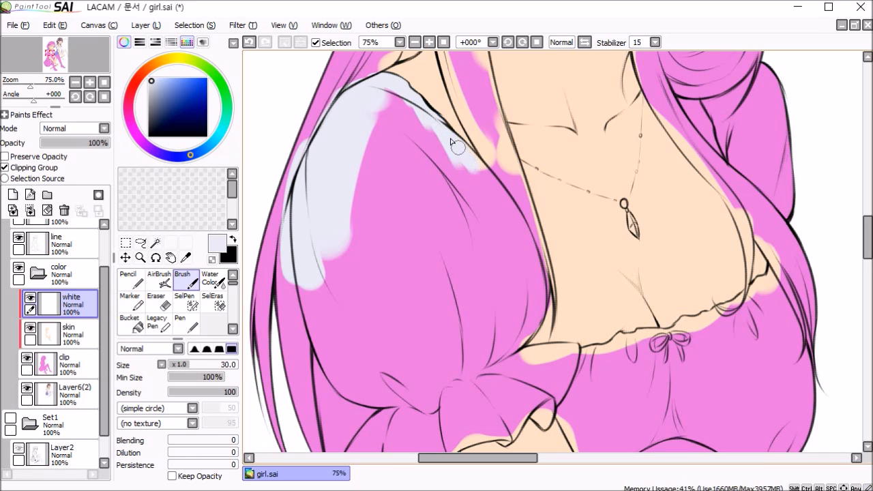
key(])
key(])
key(])
mouse_move(493, 183)
mouse_down()
mouse_move(521, 234)
mouse_move(523, 310)
mouse_up()
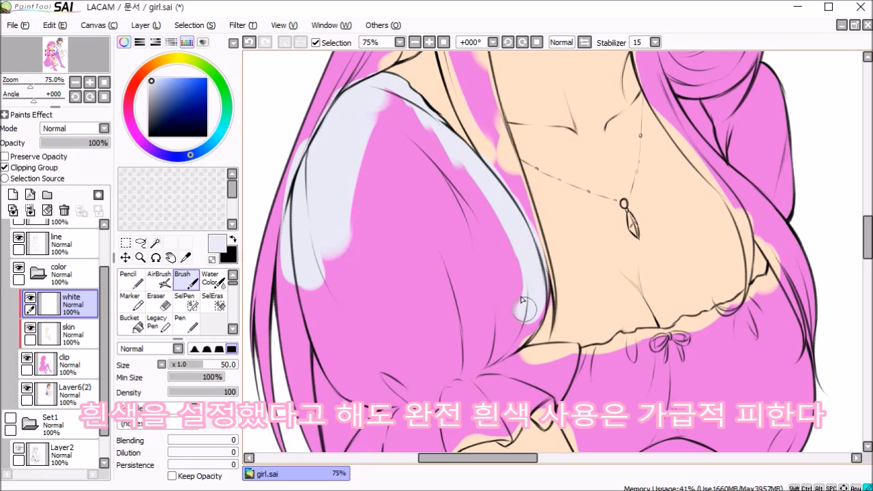
drag(537, 274, 515, 342)
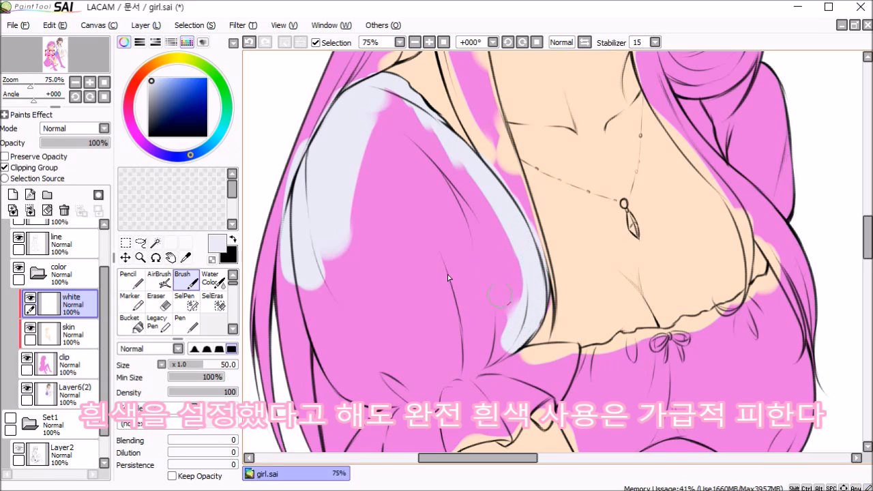
Step: Cover the main area of the puff sleeve in pale white on the white layer, starting with the size 80 Brush
click(80, 335)
right_click(585, 274)
click(70, 304)
alt+click(508, 206)
key(bracketright)
mouse_move(390, 101)
mouse_down()
mouse_move(409, 144)
mouse_move(452, 171)
mouse_move(462, 190)
mouse_up()
drag(366, 127, 341, 344)
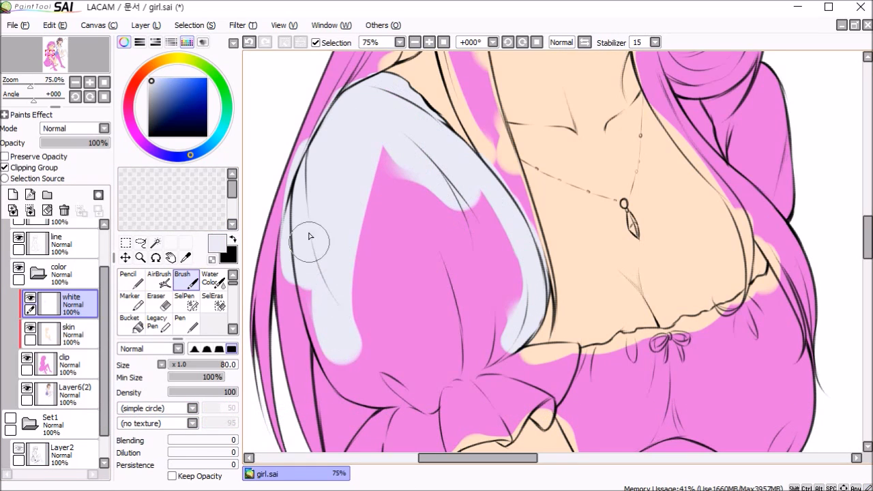
drag(309, 245, 358, 372)
drag(320, 289, 384, 396)
drag(365, 352, 318, 235)
mouse_move(332, 278)
mouse_down()
mouse_move(354, 276)
mouse_move(318, 145)
mouse_up()
drag(348, 277, 338, 225)
drag(347, 162, 368, 242)
key(bracketright)
mouse_move(354, 126)
mouse_down()
mouse_move(360, 302)
mouse_move(390, 309)
mouse_move(438, 152)
mouse_move(453, 293)
mouse_move(413, 320)
mouse_move(388, 362)
mouse_up()
drag(394, 328, 399, 164)
Step: Paint the remaining narrow gaps of the puff sleeve in pale white with a smaller Brush
key(bracketleft)
key(bracketleft)
key(bracketleft)
mouse_move(305, 133)
mouse_down()
mouse_move(360, 380)
mouse_move(309, 183)
mouse_move(329, 185)
mouse_move(354, 301)
mouse_move(390, 210)
mouse_move(373, 144)
mouse_move(375, 384)
mouse_up()
key(bracketleft)
key(bracketleft)
key(bracketleft)
drag(412, 225, 505, 204)
key(bracketleft)
key(bracketleft)
mouse_move(534, 210)
mouse_down()
mouse_move(559, 275)
mouse_move(417, 326)
mouse_up()
mouse_move(436, 341)
mouse_down()
mouse_move(607, 140)
mouse_move(397, 209)
mouse_move(453, 205)
mouse_up()
Step: Extend the pale white over the sleeve and its ruffled cuff with a larger Brush
key(bracketright)
key(bracketright)
key(bracketright)
drag(352, 115, 314, 249)
key(bracketright)
mouse_move(409, 231)
mouse_down()
mouse_move(427, 274)
mouse_move(572, 201)
mouse_move(571, 409)
mouse_up()
click(71, 334)
click(71, 304)
Step: Paint the bodice and the lower part of the dress's frill in pale white, undoing a misplaced stroke
drag(545, 177, 598, 163)
scroll(598, 164, down, 3)
drag(519, 410, 558, 72)
key(bracketright)
key(bracketright)
mouse_move(337, 220)
mouse_down()
mouse_move(398, 378)
mouse_move(491, 384)
mouse_move(520, 227)
mouse_up()
key(bracketleft)
key(bracketleft)
key(bracketleft)
key(ctrl+z)
key(bracketright)
drag(569, 297, 570, 306)
Step: Paint the frill along the skirt's opening edges in pale white with Brush size 20 and smaller
scroll(542, 304, up, 3)
key(n)
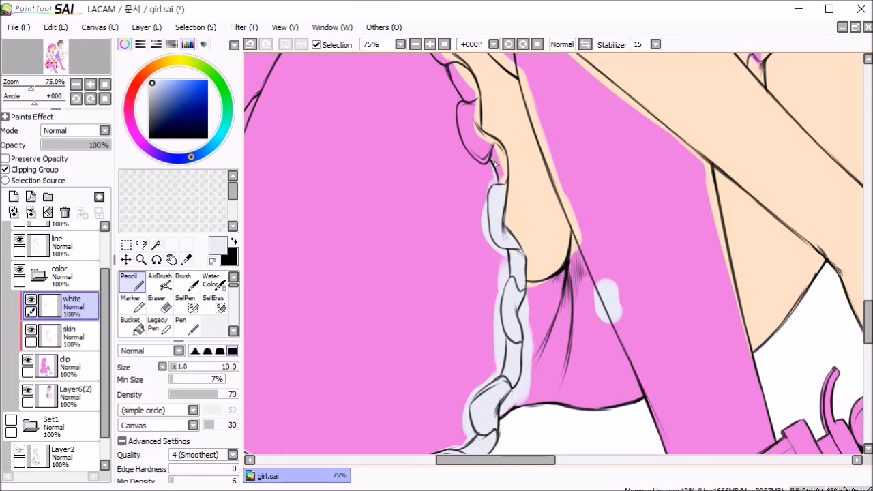
key(b)
scroll(471, 136, up, 5)
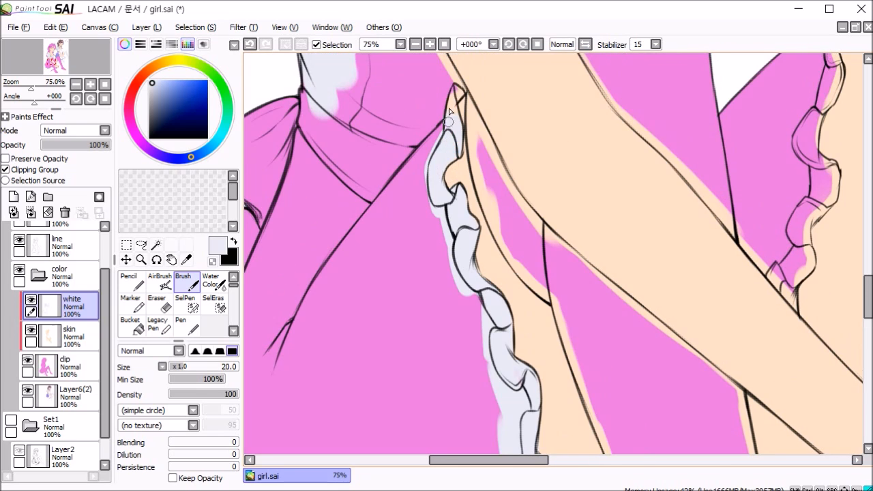
drag(449, 111, 454, 88)
key(bracketleft)
key(bracketleft)
scroll(567, 195, down, 3)
scroll(567, 195, up, 3)
mouse_move(575, 210)
mouse_down()
mouse_move(567, 178)
mouse_move(589, 136)
mouse_move(575, 162)
mouse_move(602, 75)
mouse_up()
Step: Hide the skin layer, clean up the white areas with the size 35 Eraser, and show the skin layer again
click(30, 330)
mouse_move(602, 75)
mouse_down()
mouse_move(543, 260)
mouse_move(531, 361)
mouse_up()
key(bracketright)
key(bracketright)
key(e)
drag(584, 186, 574, 351)
scroll(574, 351, down, 4)
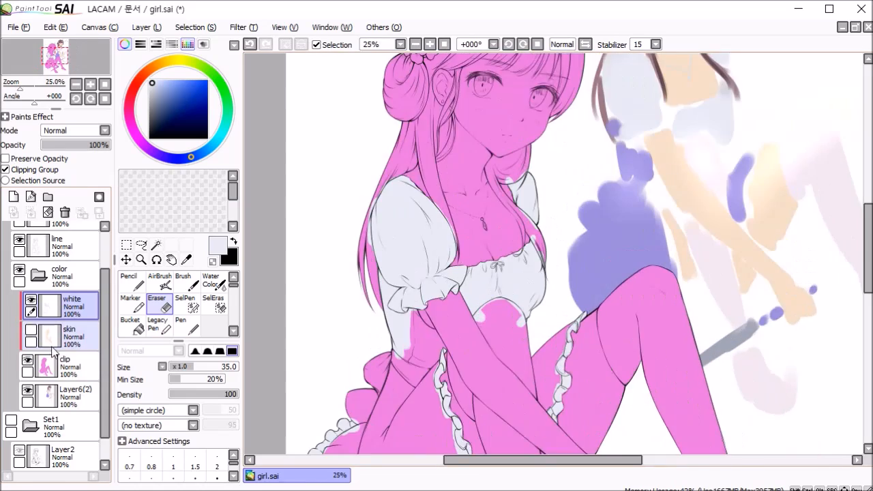
scroll(556, 222, down, 1)
click(31, 330)
Step: Add a clipping-group layer named blue above the white layer and pick the blue-violet from the reference sketch's dress
click(15, 198)
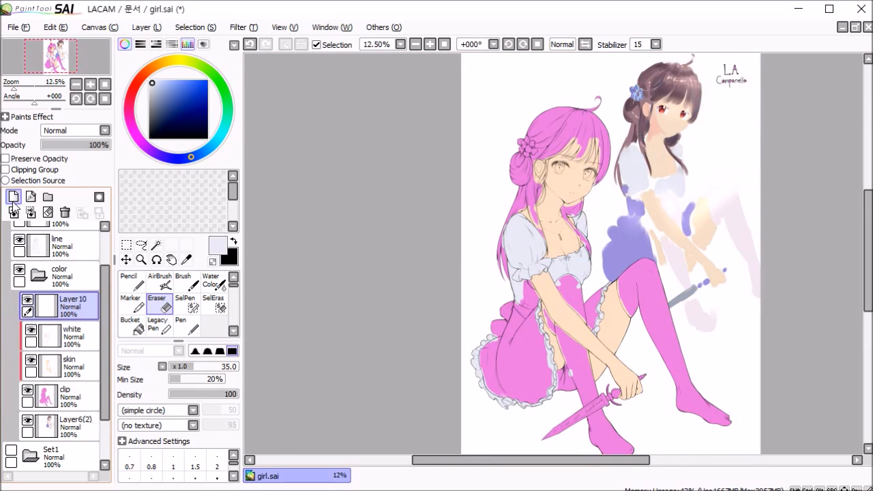
click(43, 171)
scroll(385, 184, up, 1)
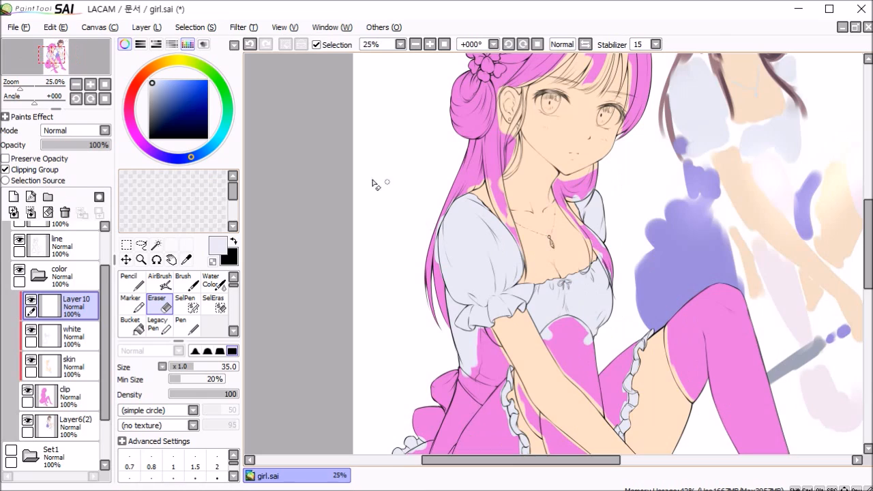
alt+click(689, 263)
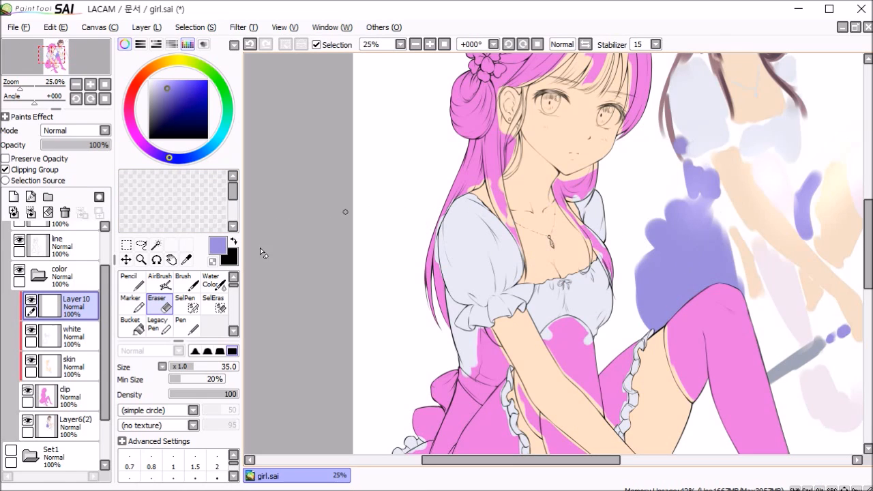
double_click(77, 304)
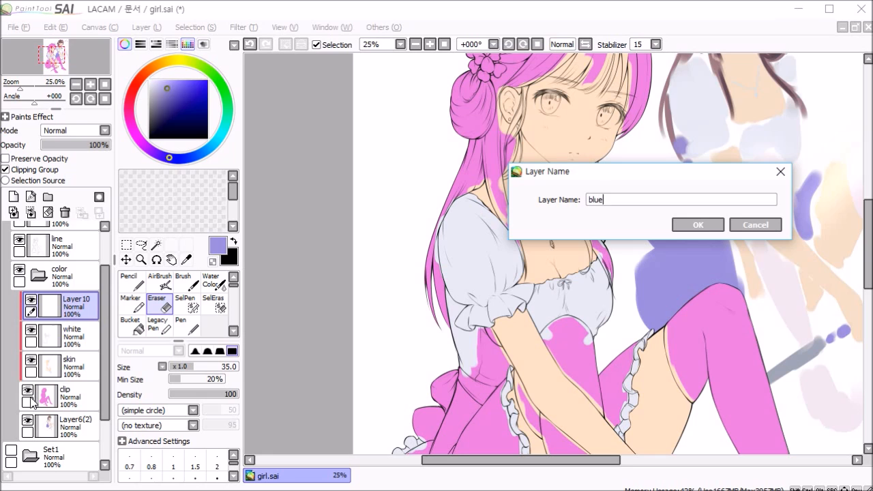
key(Return)
Step: Paint the dress's back edge beside the puff sleeve in blue-violet with the Brush at sizes 14 and 30
scroll(509, 260, up, 1)
drag(506, 350, 506, 251)
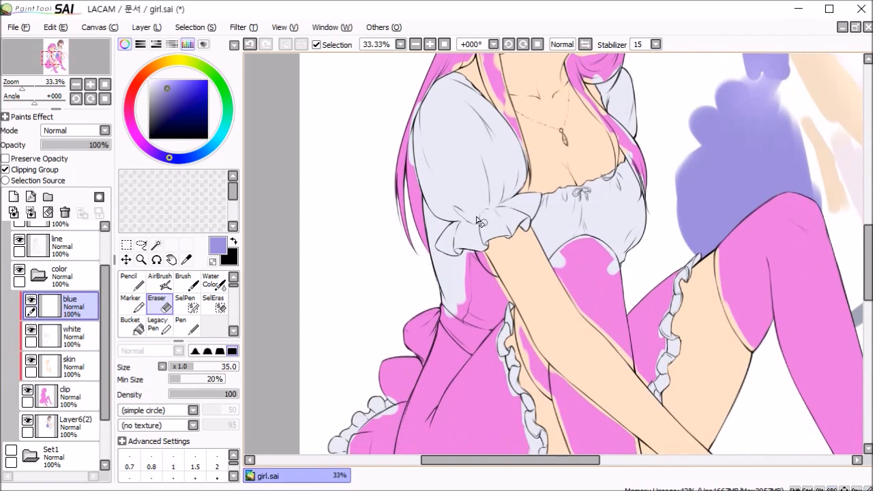
scroll(480, 223, up, 3)
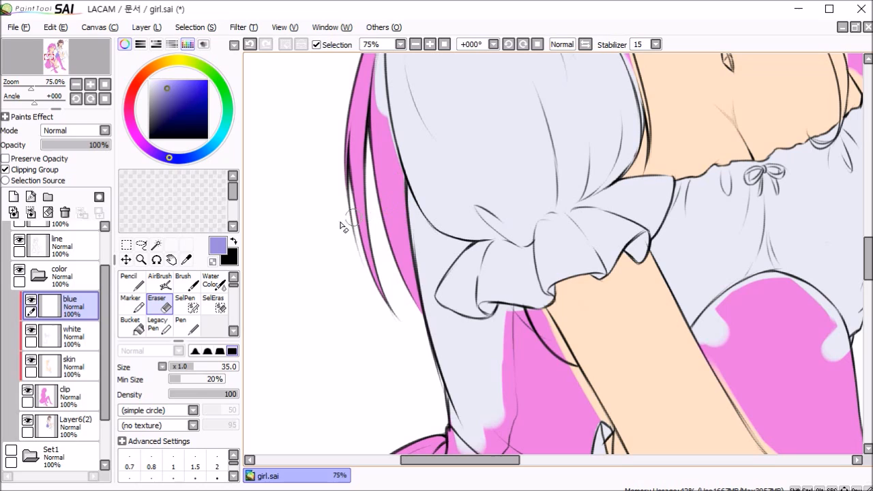
click(185, 281)
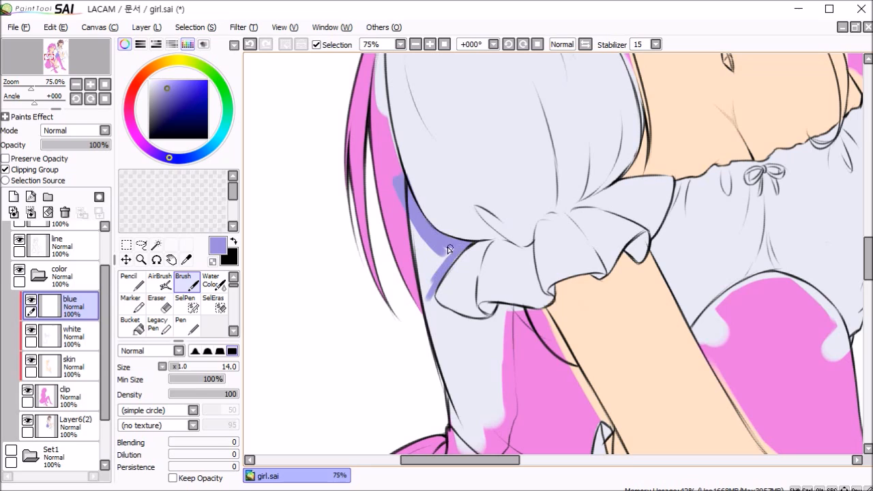
drag(415, 266, 412, 227)
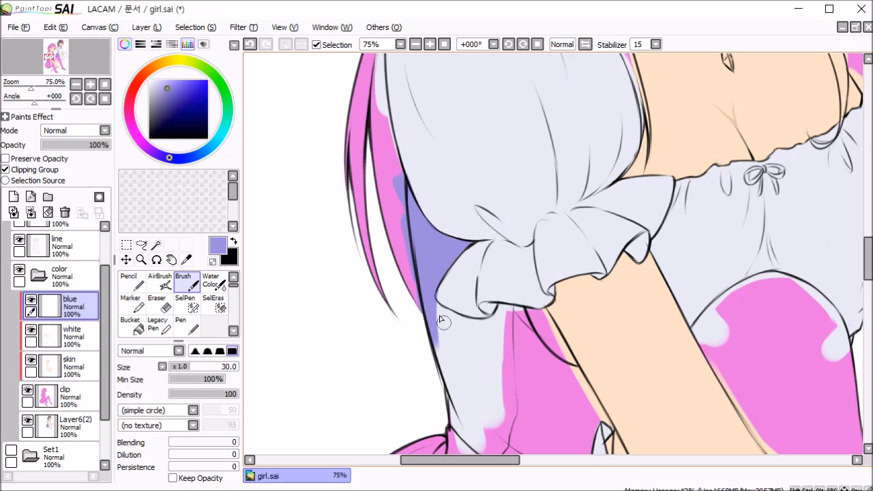
Step: Undo the last stroke and continue painting the dress's side below the sleeve in blue-violet with a smaller Brush
key(ctrl+z)
key([)
mouse_move(474, 324)
mouse_down()
mouse_move(527, 311)
mouse_move(570, 361)
mouse_up()
click(71, 335)
click(71, 305)
drag(451, 341, 539, 417)
drag(546, 382, 477, 220)
mouse_move(481, 208)
mouse_down()
mouse_move(506, 212)
mouse_move(537, 268)
mouse_up()
Step: Erase the stray paint and extend the blue-violet over the dress's waist and back with smaller Brush sizes
key(e)
key(c)
drag(488, 254, 382, 371)
key([)
key([)
key([)
mouse_move(513, 323)
mouse_down()
mouse_move(503, 384)
mouse_move(452, 202)
mouse_up()
mouse_move(437, 191)
mouse_down()
mouse_move(520, 399)
mouse_move(521, 222)
mouse_up()
key(])
Step: Outline the large skirt area inside the frill with the Pen on the blue layer and fill it using the Magic Wand
click(90, 301)
mouse_move(510, 226)
mouse_down()
mouse_move(526, 367)
mouse_move(550, 260)
mouse_up()
mouse_move(546, 263)
mouse_down()
mouse_move(517, 355)
mouse_move(432, 403)
mouse_move(346, 391)
mouse_up()
key([)
mouse_move(345, 389)
mouse_down()
mouse_move(383, 323)
mouse_move(297, 307)
mouse_up()
key(n)
mouse_move(287, 300)
mouse_down()
mouse_move(343, 277)
mouse_move(364, 292)
mouse_up()
drag(321, 150, 346, 320)
drag(289, 355, 312, 183)
drag(382, 163, 362, 348)
key(w)
click(518, 238)
key(ctrl+f)
Step: Outline the skirt part between the forearm and the thigh frill with the size 25 Pen and fill it blue-violet
key(b)
scroll(558, 305, up, 2)
scroll(559, 305, down, 1)
drag(559, 305, 341, 437)
key(n)
drag(522, 137, 539, 273)
mouse_move(539, 283)
mouse_down()
mouse_move(576, 255)
mouse_move(601, 205)
mouse_up()
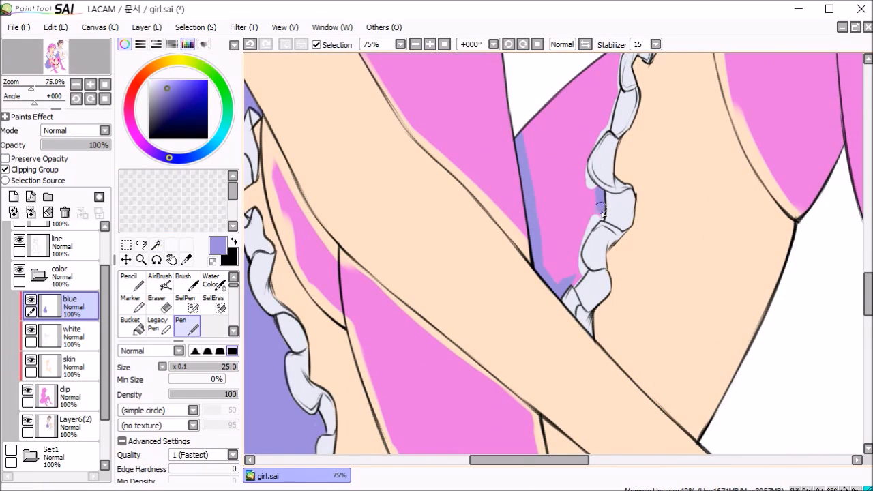
drag(579, 171, 567, 221)
drag(511, 176, 587, 118)
drag(616, 75, 578, 219)
key(w)
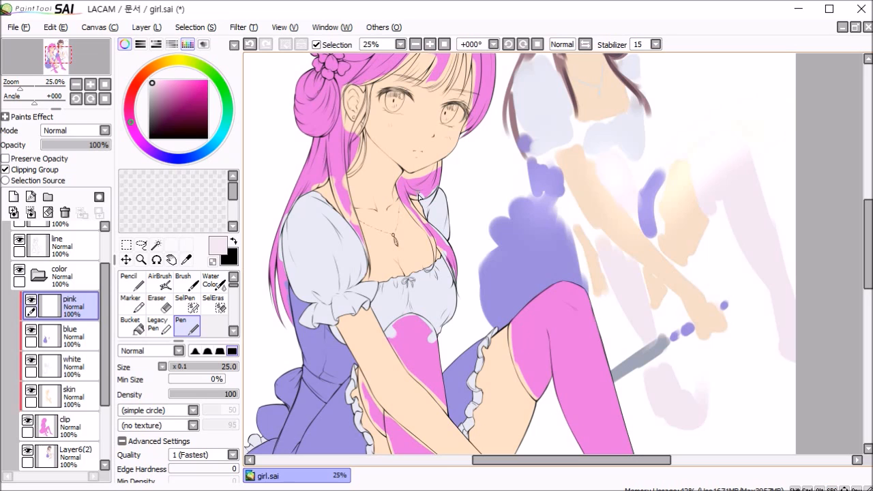
Step: Hide the white and skin layers and outline the stocking edges at the thighs in pale pink on the pink layer
scroll(419, 208, up, 2)
scroll(409, 224, up, 2)
click(31, 360)
drag(436, 182, 618, 150)
drag(625, 273, 611, 154)
drag(633, 81, 675, 390)
click(31, 390)
drag(434, 69, 671, 389)
drag(672, 382, 498, 292)
drag(409, 410, 577, 218)
Step: Outline the remaining edges of both stockings in pale pink with a smaller Pen, size 16
key(bracketleft)
drag(434, 136, 499, 365)
drag(532, 395, 485, 103)
drag(439, 63, 539, 262)
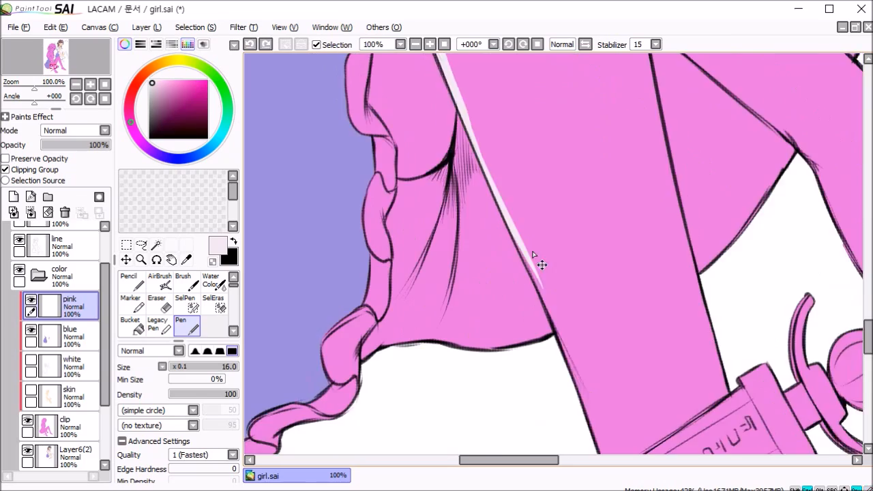
drag(591, 298, 707, 220)
drag(684, 331, 592, 66)
scroll(552, 205, down, 2)
drag(586, 136, 478, 371)
scroll(478, 205, up, 1)
drag(450, 177, 535, 323)
mouse_move(382, 150)
mouse_down()
mouse_move(594, 341)
mouse_move(470, 270)
mouse_up()
scroll(647, 304, down, 2)
scroll(646, 303, up, 2)
drag(540, 123, 621, 326)
scroll(624, 329, down, 2)
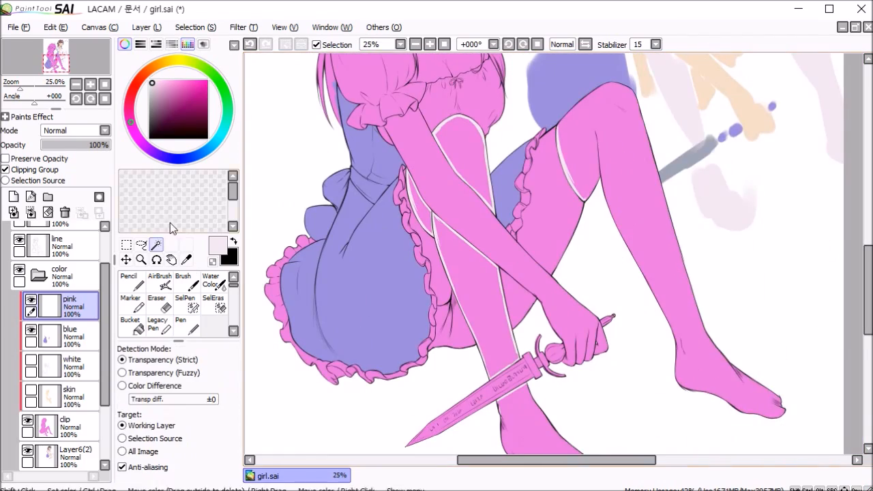
Step: Fill the outlined stockings with pale pink using the Magic Wand and touch up the gaps with the Brush
click(157, 245)
click(704, 243)
scroll(614, 341, up, 1)
click(186, 281)
drag(409, 137, 483, 297)
drag(598, 382, 505, 169)
Step: Show the white and skin layers again and add a layer named black above the pink layer
scroll(583, 318, down, 4)
click(30, 359)
click(31, 389)
click(14, 197)
double_click(80, 303)
text(black)
key(Return)
Step: Outline the skirt's shadowed inside behind the legs in dark mauve with the Pen and fill it using the Magic Wand
scroll(554, 205, up, 2)
click(187, 326)
scroll(478, 253, up, 3)
mouse_move(400, 224)
mouse_down()
mouse_move(387, 332)
mouse_move(372, 351)
mouse_up()
mouse_move(401, 218)
mouse_down()
mouse_move(435, 207)
mouse_move(513, 333)
mouse_up()
click(157, 245)
click(437, 260)
key(ctrl+f)
click(187, 325)
Step: Paint the dagger's round grip and end beads in blue-violet on the blue layer with the size 30 Pen
scroll(437, 261, down, 3)
click(80, 366)
scroll(554, 314, up, 2)
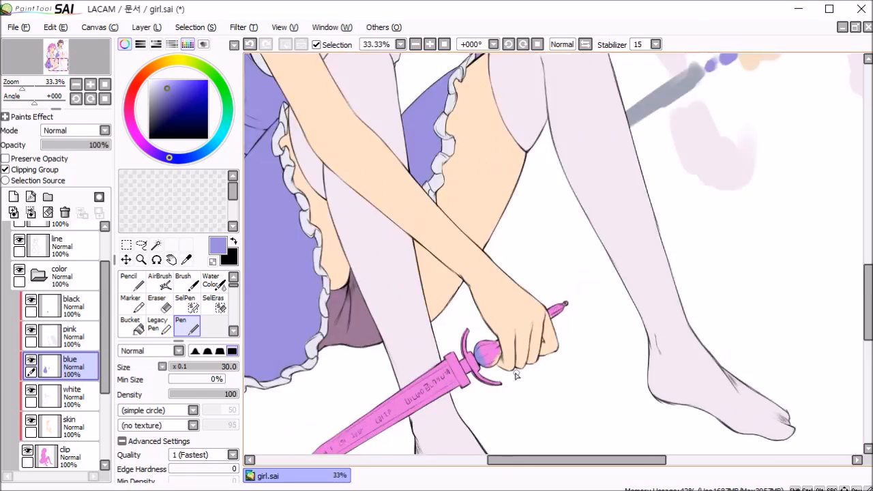
drag(589, 289, 607, 269)
Step: Add a clipping-group layer named silver above the black layer
click(13, 197)
double_click(76, 302)
text(silver)
key(Return)
Step: Outline the dagger's blade and guard in blue-grey with the Pen and fill them using the Magic Wand
scroll(415, 302, down, 1)
scroll(415, 302, up, 2)
drag(500, 210, 601, 163)
click(156, 245)
click(508, 228)
click(187, 325)
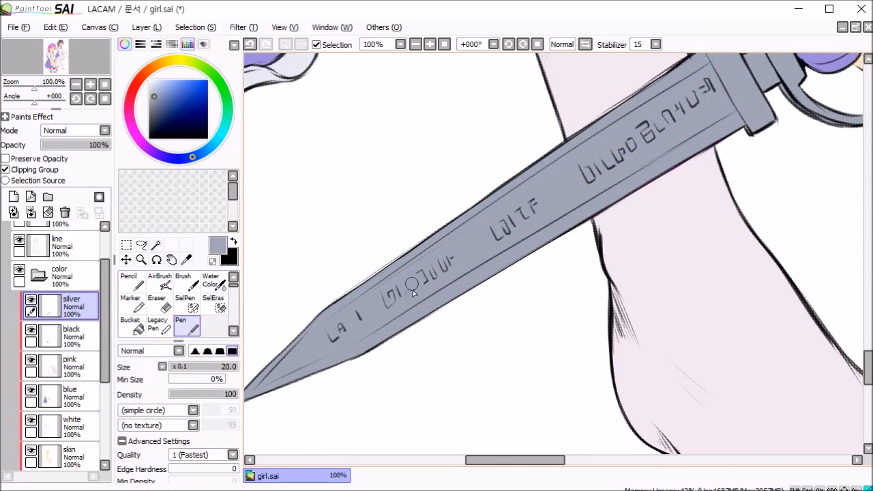
Step: Add a layer named hair above the silver layer
scroll(473, 230, down, 6)
scroll(579, 218, up, 2)
click(13, 196)
double_click(77, 302)
text(hair)
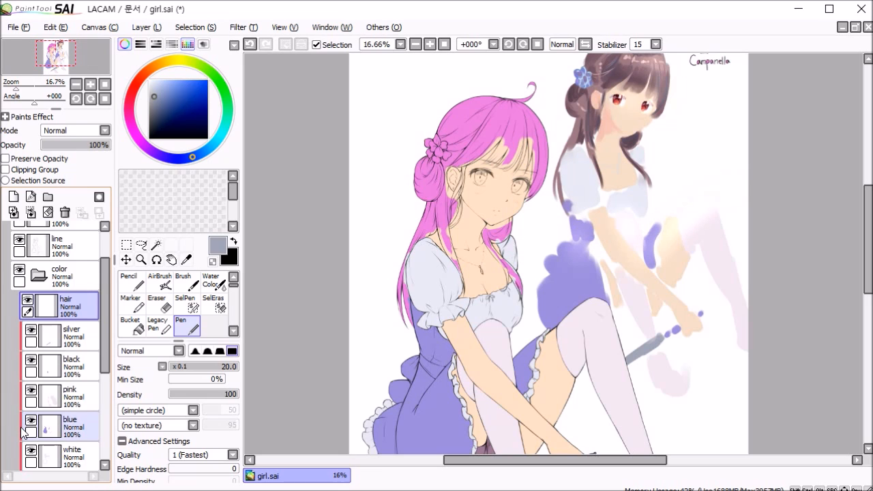
Step: Pick the muted reddish brown from the reference sketch's hair bun as the hair colour
drag(499, 360, 491, 267)
drag(481, 147, 463, 183)
drag(484, 144, 476, 332)
drag(537, 166, 536, 248)
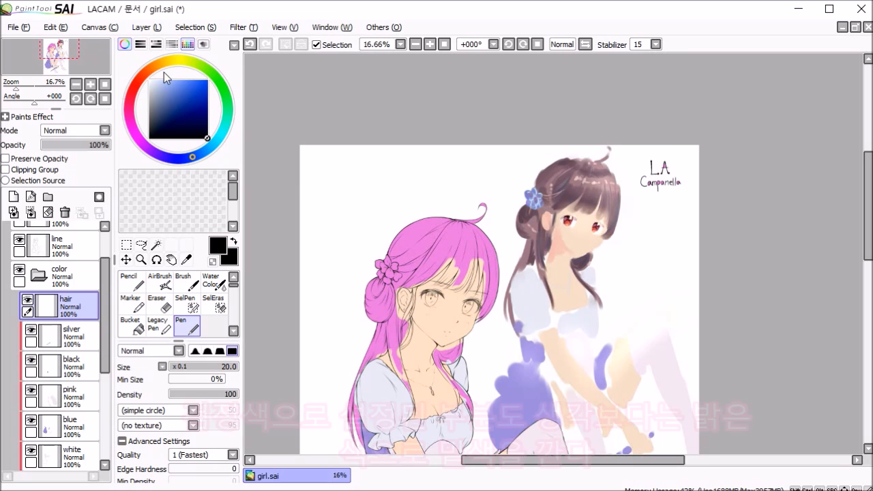
scroll(413, 271, up, 3)
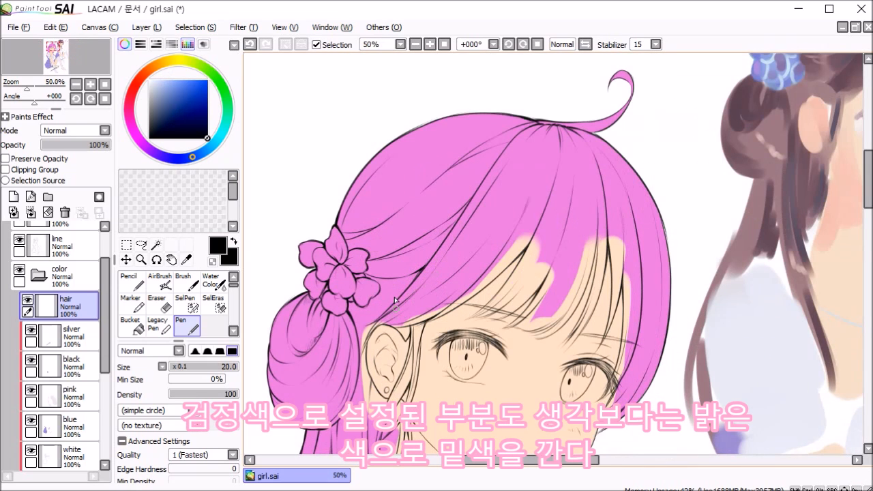
drag(382, 252, 395, 269)
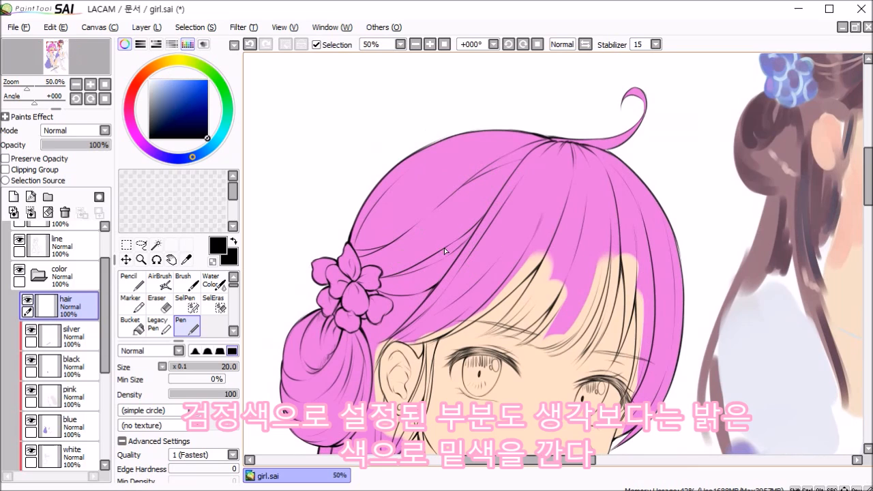
drag(487, 264, 440, 277)
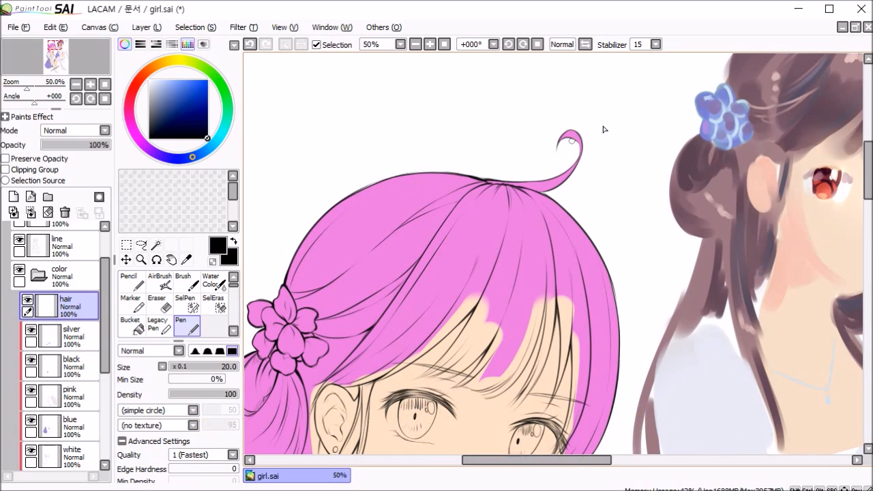
alt+click(723, 187)
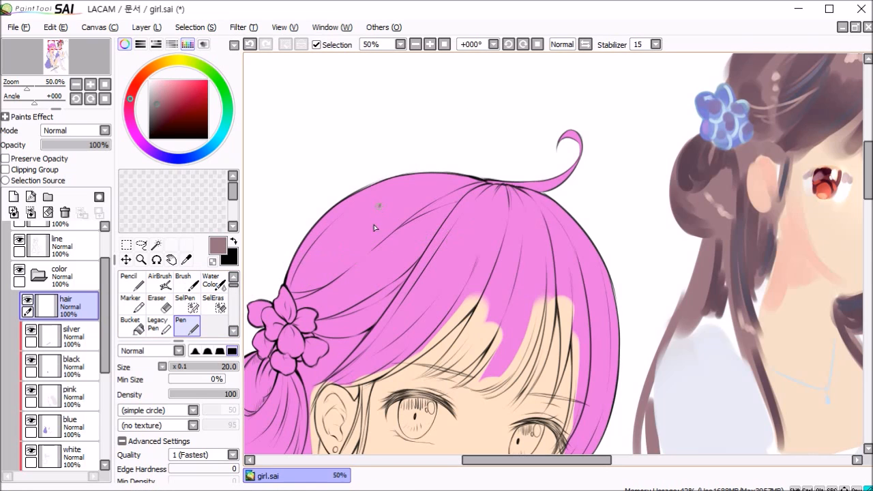
Step: Paint the hair above the flower ornament with the Pen enlarged to size 120 and turn on Clipping Group for the hair layer
scroll(436, 136, down, 3)
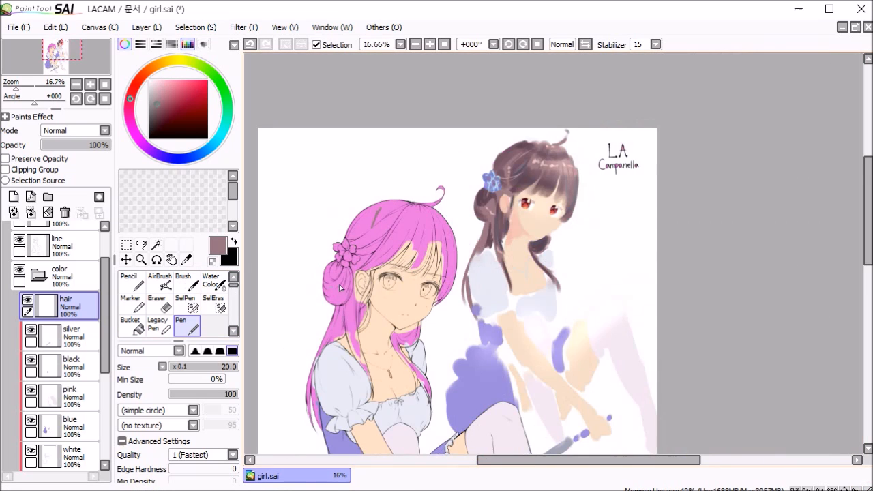
scroll(363, 307, up, 1)
drag(395, 156, 385, 238)
key(bracketright)
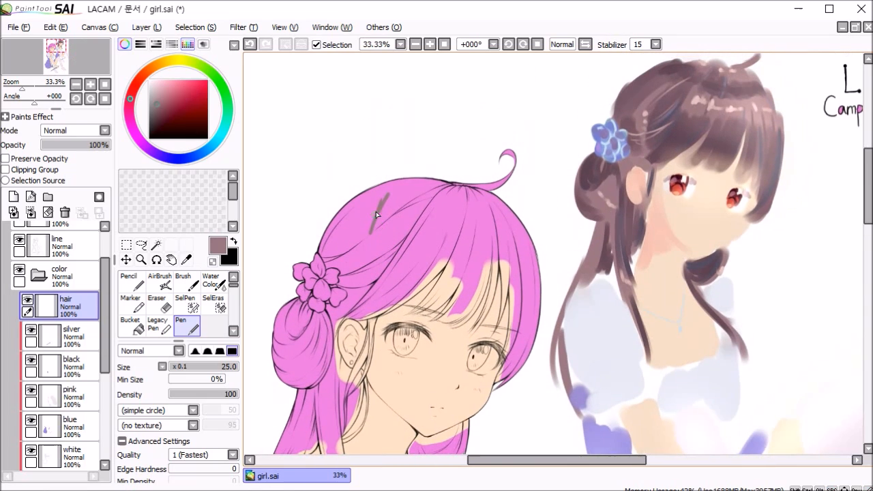
key(bracketright)
key(bracketright)
key(bracketright)
key(bracketright)
key(bracketright)
mouse_move(391, 171)
mouse_down()
mouse_move(381, 193)
mouse_move(378, 186)
mouse_up()
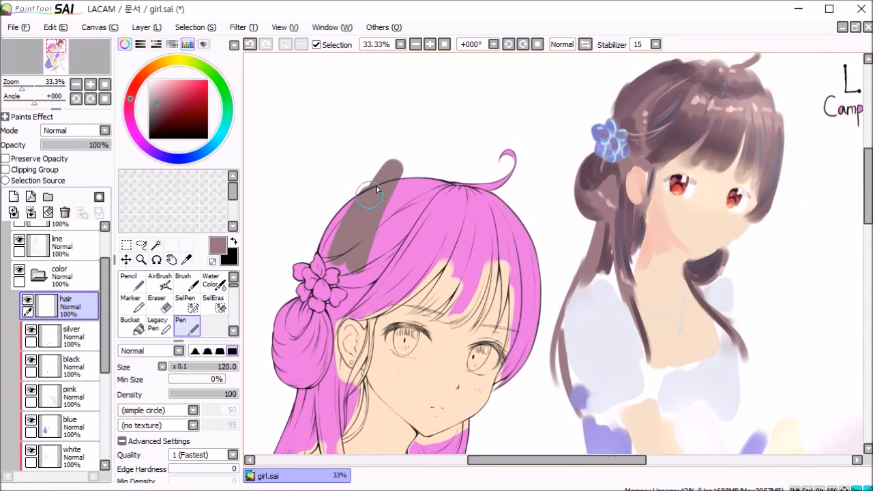
click(30, 169)
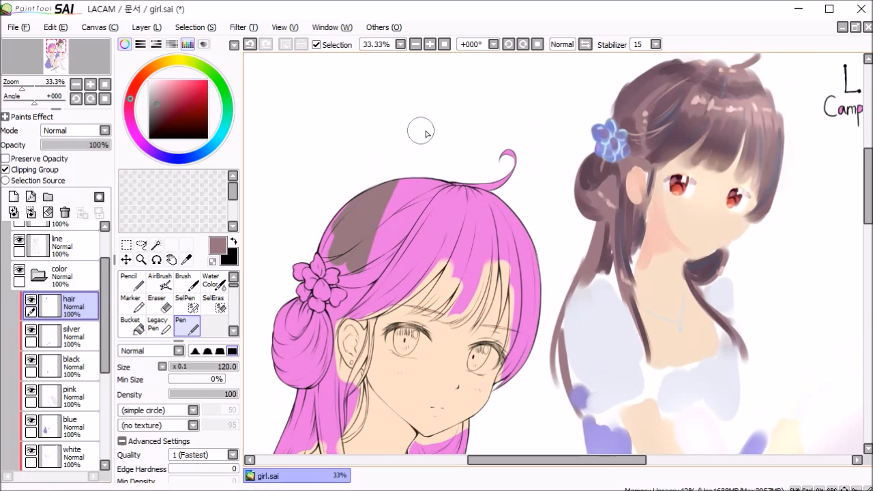
Step: Paint the hair bun and the outer hair on the face's far side brown, reducing the Pen size for the edges
drag(334, 225, 293, 382)
drag(510, 160, 512, 375)
scroll(308, 399, up, 2)
key(bracketleft)
key(bracketleft)
key(bracketleft)
key(bracketleft)
key(bracketleft)
Step: Paint the thin side locks around the ear and neck brown with smaller Pen sizes, down to 16
key(bracketleft)
drag(387, 221, 434, 293)
key(bracketleft)
key(bracketleft)
drag(455, 215, 399, 399)
drag(443, 298, 464, 244)
drag(438, 290, 400, 430)
drag(447, 313, 430, 395)
key(bracketleft)
key(bracketleft)
key(bracketleft)
mouse_move(457, 314)
mouse_down()
mouse_move(460, 353)
mouse_move(423, 431)
mouse_up()
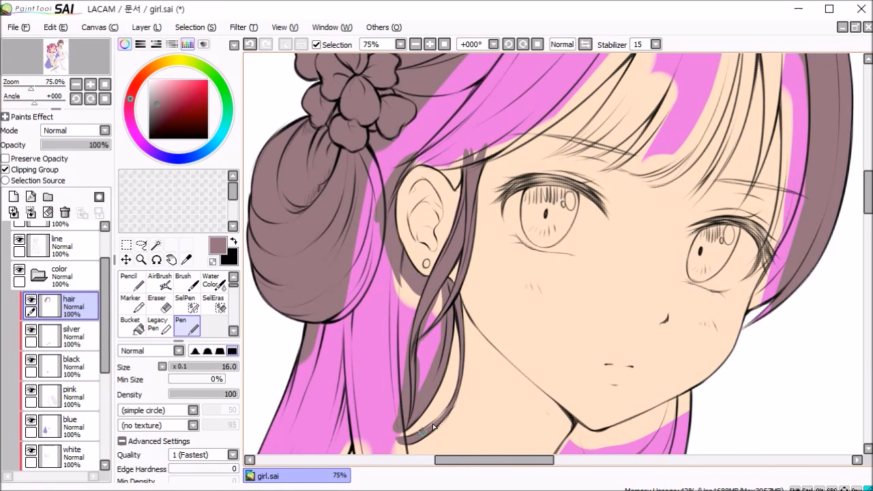
Step: Paint the long back hair beside the puffed sleeve brown with the Pen at size 35
scroll(470, 136, down, 3)
key(n)
scroll(347, 167, up, 2)
mouse_move(449, 160)
mouse_down()
mouse_move(458, 226)
mouse_move(436, 290)
mouse_move(317, 338)
mouse_up()
scroll(426, 268, up, 1)
drag(413, 187, 354, 315)
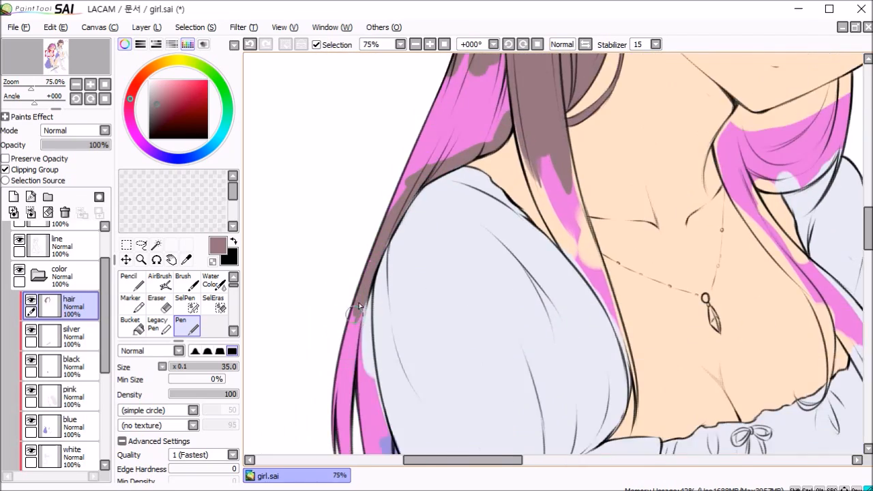
drag(382, 410, 439, 196)
drag(431, 174, 438, 306)
drag(491, 123, 330, 348)
drag(403, 65, 304, 195)
Step: Paint the long front strand over the chest brown down to its tip, reducing the Pen to size 14
drag(440, 174, 505, 327)
key(bracketleft)
key(bracketleft)
key(bracketleft)
key(bracketleft)
drag(488, 294, 531, 395)
scroll(519, 389, down, 3)
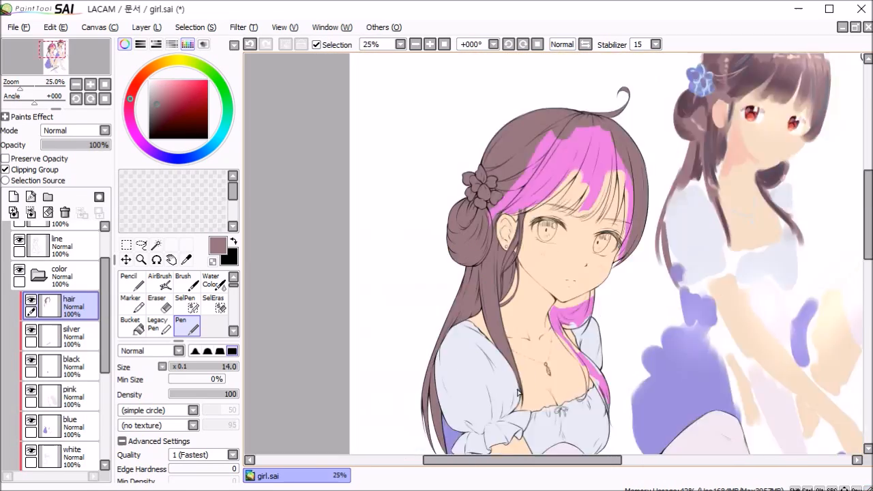
Step: Enlarge the Pen to size 35 and paint the crown of the head brown down to the fringe
scroll(502, 202, up, 2)
key(bracketright)
key(bracketright)
key(bracketright)
key(bracketright)
drag(501, 183, 545, 130)
scroll(520, 205, down, 1)
drag(508, 283, 569, 177)
scroll(562, 310, up, 3)
drag(445, 331, 689, 147)
drag(593, 273, 602, 223)
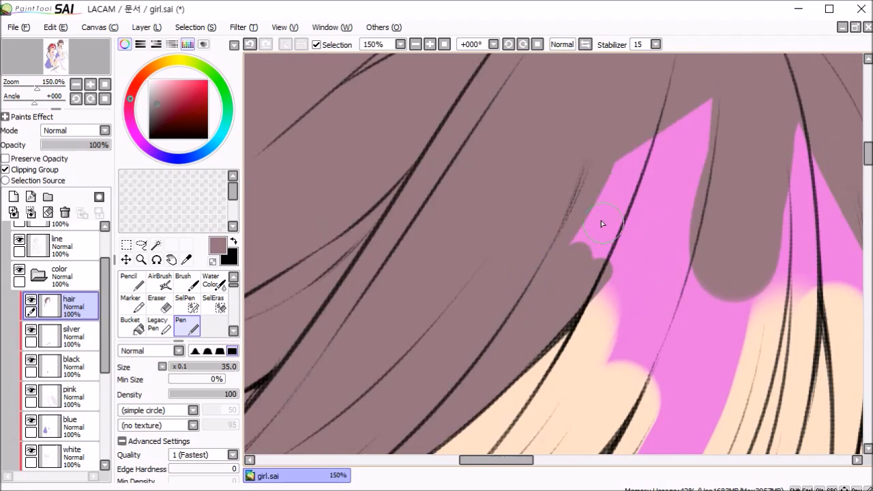
Step: Paint the strands beside the far eye brown, using a smaller Pen size for their narrow ends
scroll(602, 224, down, 1)
drag(641, 403, 501, 164)
drag(633, 273, 610, 357)
drag(670, 75, 651, 273)
key(bracketleft)
key(bracketleft)
key(bracketleft)
drag(649, 229, 646, 299)
Step: Paint brown along the edges of the hair under the chin and the lock running across the chest
drag(545, 410, 596, 144)
drag(430, 310, 398, 382)
drag(437, 382, 476, 299)
drag(621, 198, 536, 334)
drag(509, 336, 508, 136)
drag(442, 75, 583, 342)
key(bracketright)
drag(585, 297, 587, 402)
key(e)
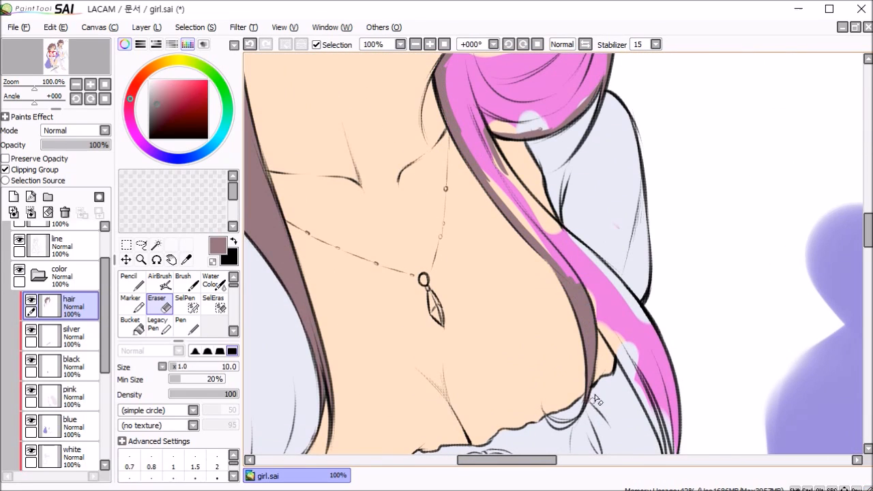
Step: Fill the remaining pink areas of the under-chin hair and chest lock brown with the Pen at size 20
key(b)
drag(602, 359, 615, 276)
drag(610, 229, 685, 382)
drag(610, 163, 685, 352)
mouse_move(569, 130)
mouse_down()
mouse_move(610, 212)
mouse_move(598, 356)
mouse_up()
click(156, 245)
click(527, 164)
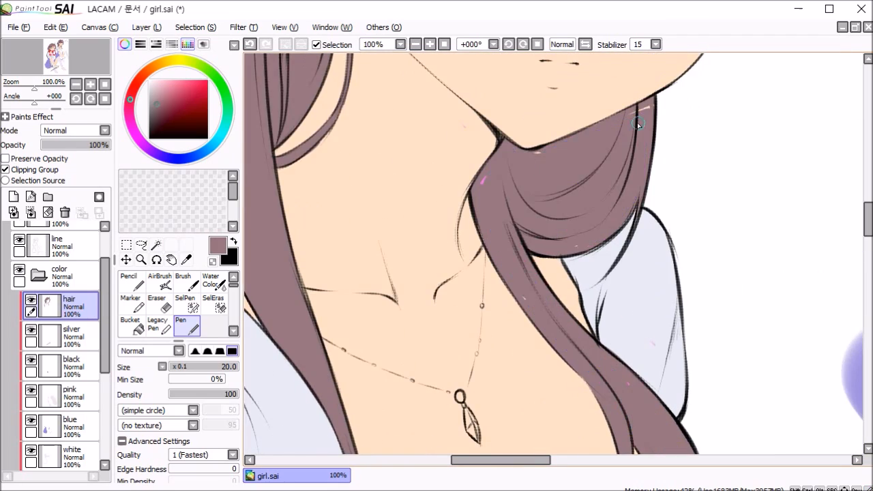
Step: Touch up the unpainted specks in the hair under the chin and along the chest lock
key(b)
drag(641, 409, 573, 163)
ctrl+shift+click(566, 253)
mouse_move(593, 89)
mouse_down()
mouse_move(565, 253)
mouse_move(534, 343)
mouse_up()
ctrl+shift+click(491, 205)
scroll(546, 234, down, 1)
key(e)
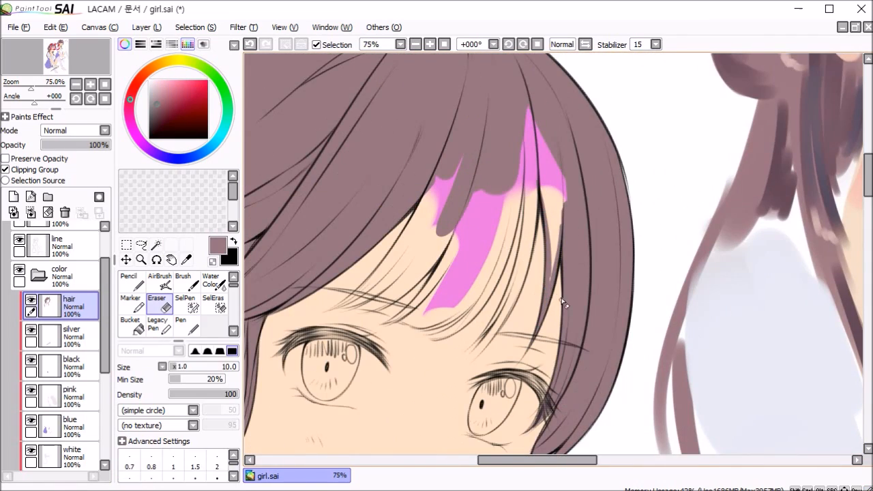
Step: Paint the individual fringe strands above the eyes brown along their line art
key(b)
scroll(566, 314, up, 2)
drag(351, 279, 442, 294)
scroll(417, 218, up, 1)
scroll(431, 210, down, 2)
drag(414, 82, 394, 205)
drag(341, 273, 451, 191)
mouse_move(393, 212)
mouse_down()
mouse_move(341, 268)
mouse_move(320, 272)
mouse_move(447, 224)
mouse_up()
key(bracketright)
mouse_move(385, 289)
mouse_down()
mouse_move(488, 198)
mouse_move(494, 95)
mouse_up()
mouse_move(481, 273)
mouse_down()
mouse_move(518, 131)
mouse_move(442, 315)
mouse_up()
Step: Fill the rest of the fringe brown with a larger Pen, and finish the strand tips over the eyebrows at size 30
key(bracketright)
key(bracketright)
key(bracketright)
key(bracketright)
key(bracketright)
drag(395, 251, 471, 99)
drag(382, 109, 423, 138)
drag(437, 170, 474, 70)
key(bracketleft)
key(bracketleft)
key(bracketleft)
drag(451, 184, 390, 245)
drag(368, 232, 300, 277)
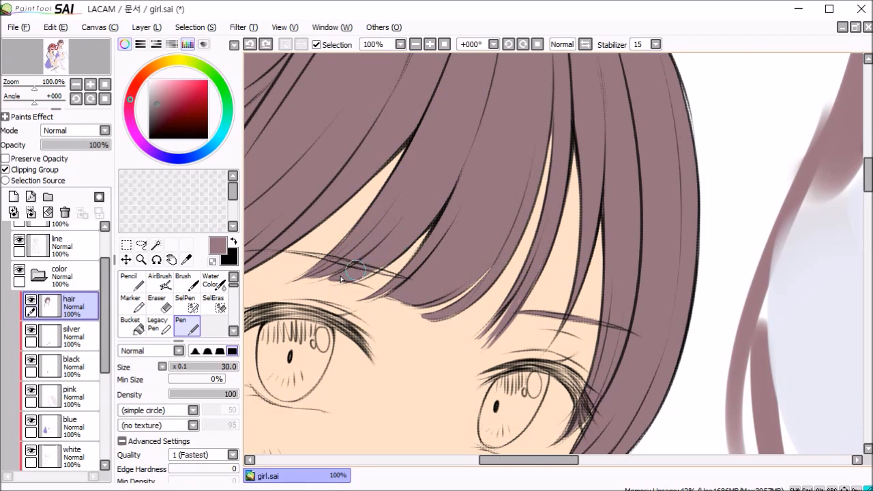
scroll(346, 272, up, 1)
scroll(470, 225, down, 6)
Step: Create a clipped layer named flower above the hair layer and pick the light blue of the reference sketch's flower
click(14, 197)
click(5, 170)
right_click(653, 88)
scroll(474, 268, up, 5)
text(flower)
Step: Outline the hair flower in light blue and fill its petals
drag(346, 222, 350, 270)
drag(374, 206, 428, 184)
mouse_move(438, 236)
mouse_down()
mouse_move(486, 322)
mouse_move(458, 384)
mouse_up()
drag(433, 389, 363, 382)
key(g)
click(417, 321)
key(n)
scroll(509, 307, down, 7)
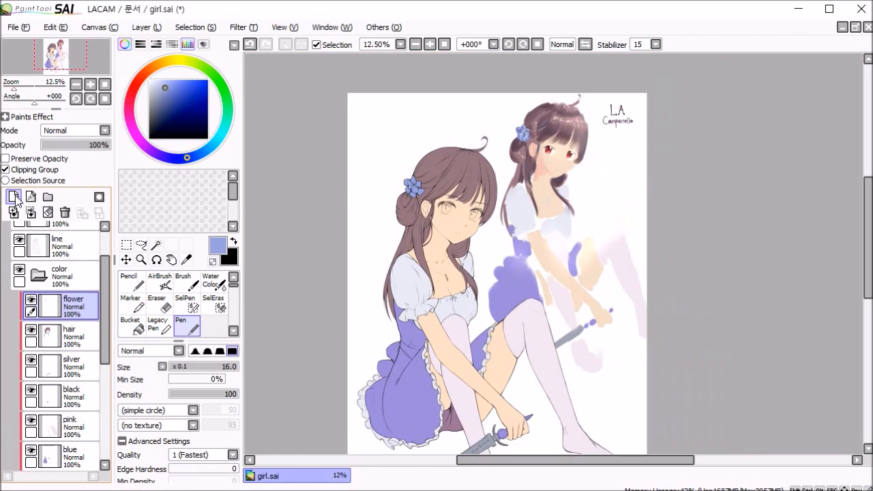
Step: Add a clipped layer above flower, mix a warm near-white starting from the skin tone, and switch to the Brush
click(14, 196)
scroll(440, 232, up, 3)
scroll(471, 232, down, 3)
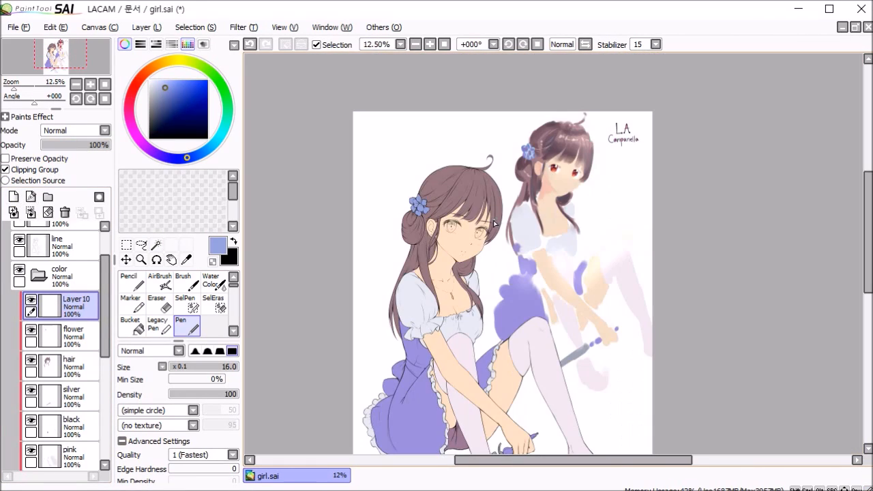
scroll(493, 226, up, 4)
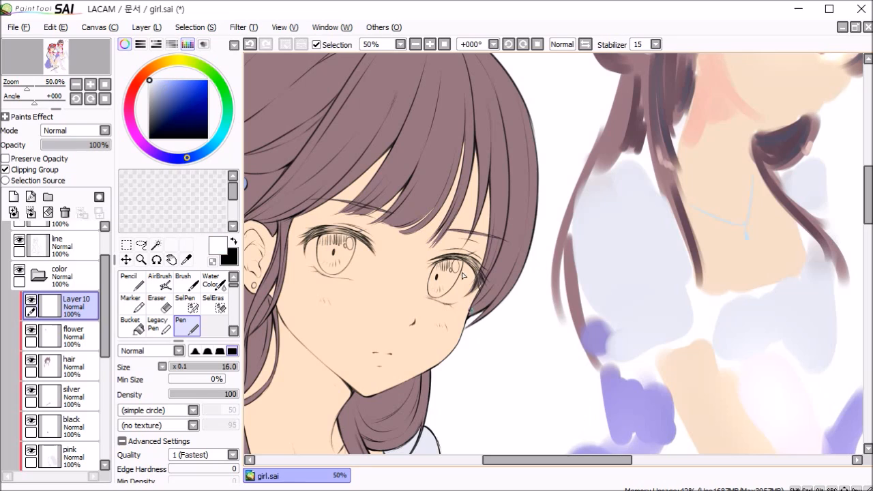
alt+click(380, 291)
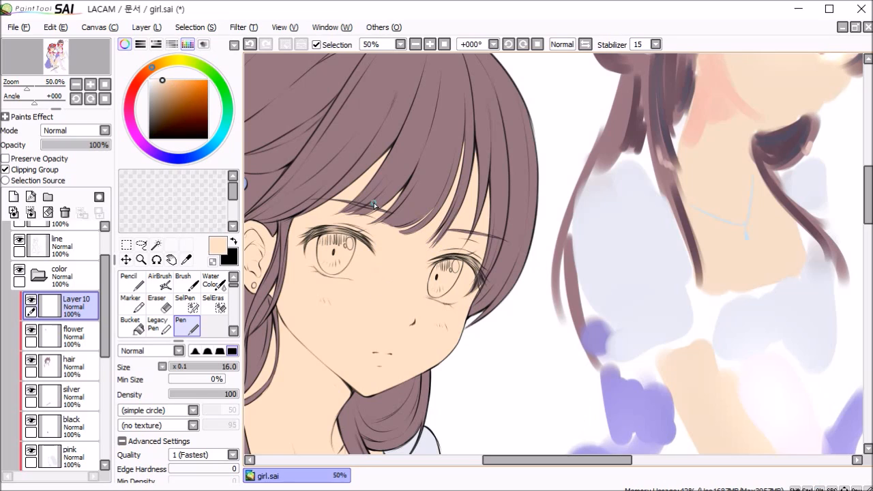
drag(151, 70, 148, 75)
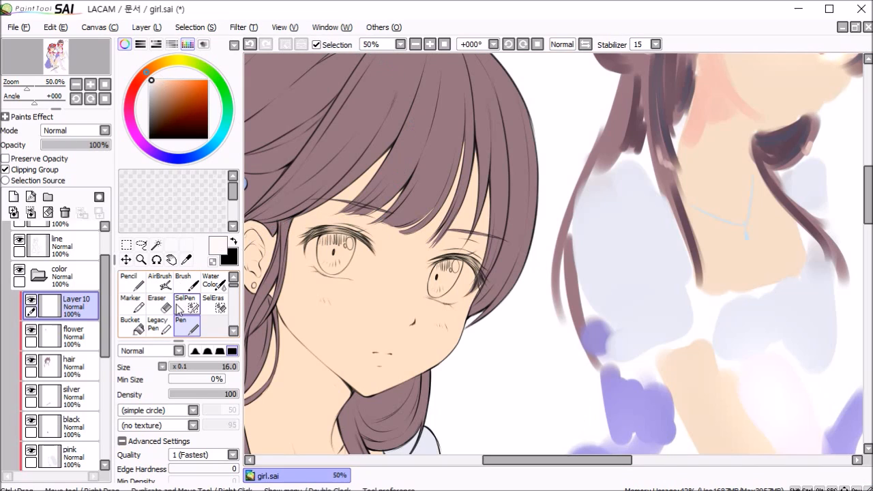
click(192, 287)
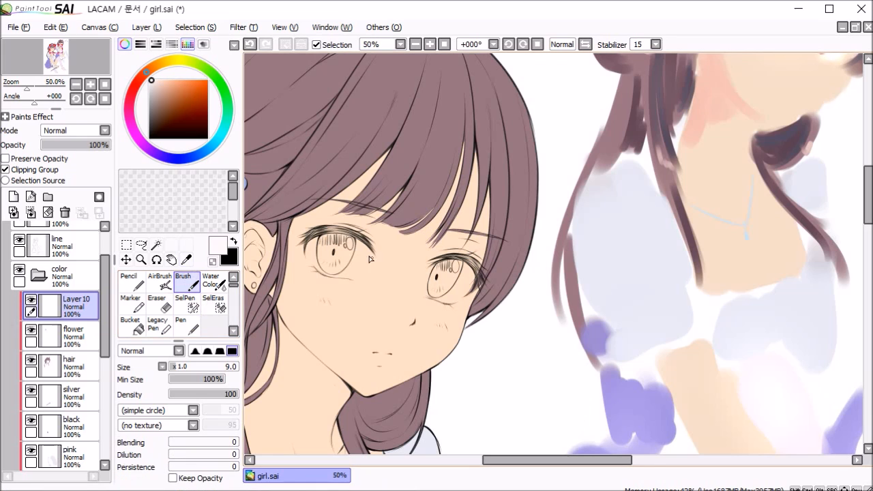
Step: Paint the white of the eye nearer the ear with the Brush, enlarging it to size 70
scroll(320, 254, up, 2)
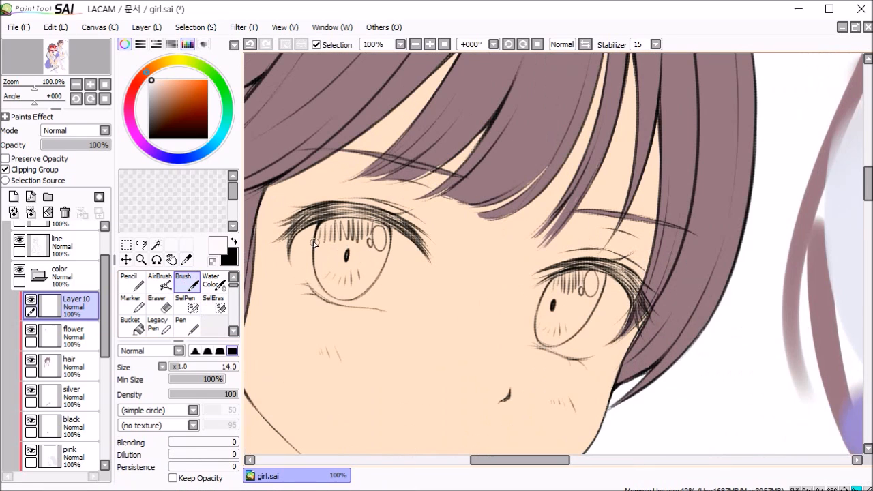
key(bracketright)
drag(310, 239, 327, 279)
key(ctrl+z)
mouse_move(315, 231)
mouse_down()
mouse_move(326, 280)
mouse_move(380, 282)
mouse_move(372, 284)
mouse_up()
key(ctrl+z)
drag(327, 260, 342, 283)
key(bracketright)
mouse_move(327, 228)
mouse_down()
mouse_move(372, 269)
mouse_move(408, 258)
mouse_up()
key(bracketright)
drag(358, 275, 392, 286)
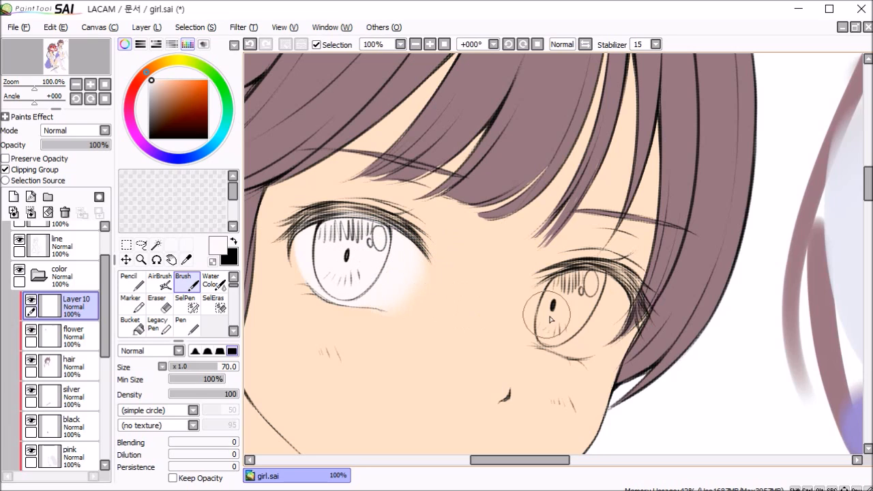
Step: Paint the white of the far eye with the size 70 Brush and touch up the near eye's white
mouse_move(564, 304)
mouse_down()
mouse_move(559, 332)
mouse_move(556, 308)
mouse_move(548, 334)
mouse_up()
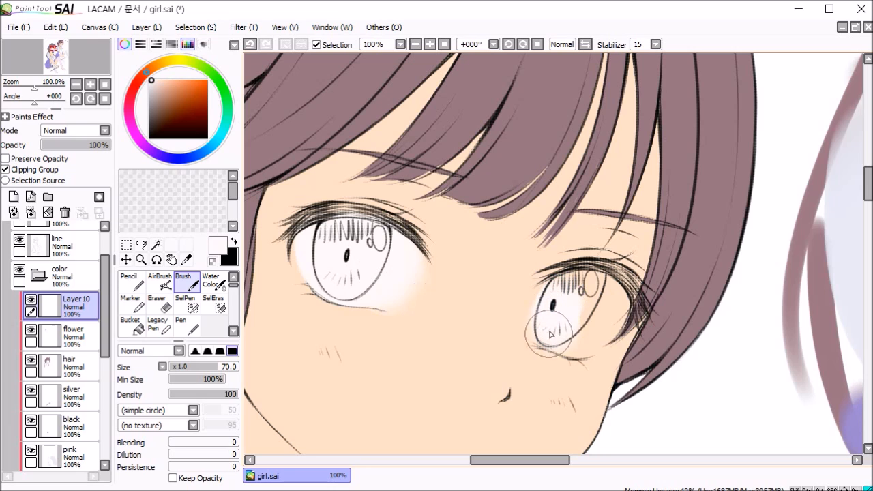
mouse_move(581, 290)
mouse_down()
mouse_move(565, 330)
mouse_move(600, 317)
mouse_move(584, 299)
mouse_move(605, 304)
mouse_up()
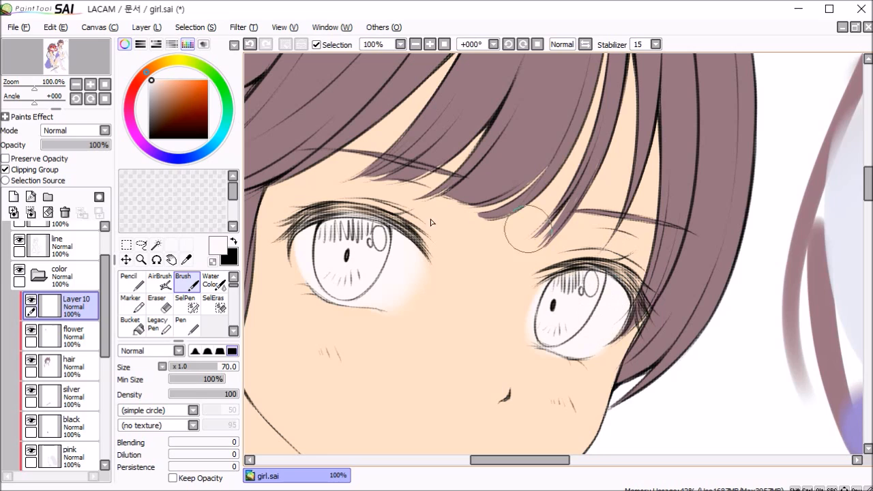
drag(310, 239, 335, 266)
mouse_move(415, 279)
mouse_down()
mouse_move(405, 288)
mouse_move(404, 269)
mouse_up()
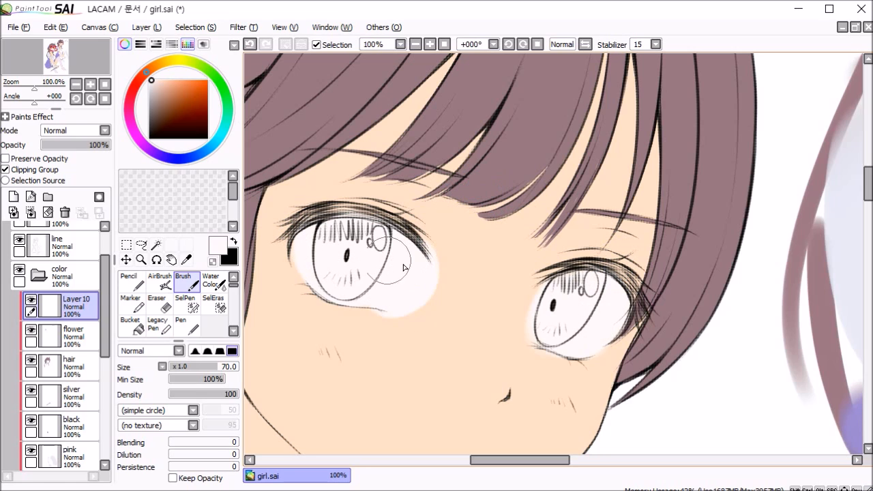
key(ctrl+z)
Step: Soften the inner edges of the eye whites with the Blur tool at size 80
click(233, 331)
click(233, 332)
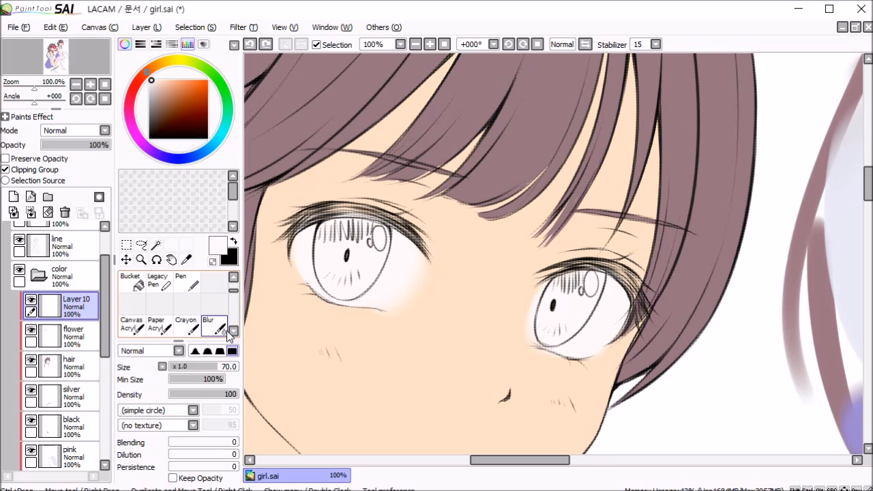
click(214, 326)
key(bracketleft)
key(bracketleft)
key(bracketleft)
key(bracketleft)
key(bracketleft)
key(bracketleft)
key(bracketleft)
mouse_move(416, 270)
mouse_down()
mouse_move(391, 317)
mouse_move(419, 249)
mouse_move(412, 327)
mouse_move(408, 321)
mouse_up()
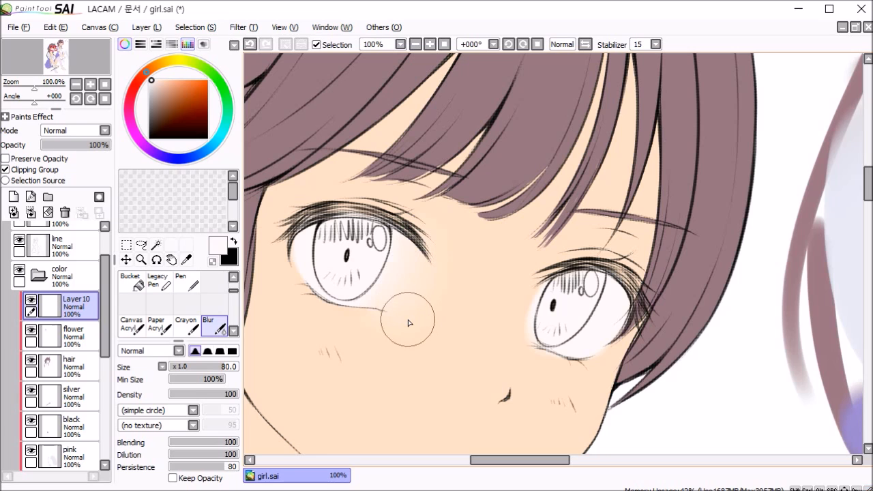
key(ctrl+z)
drag(534, 281, 531, 359)
Step: Rename the eye-white layer as sclera
scroll(558, 260, down, 1)
scroll(558, 311, down, 3)
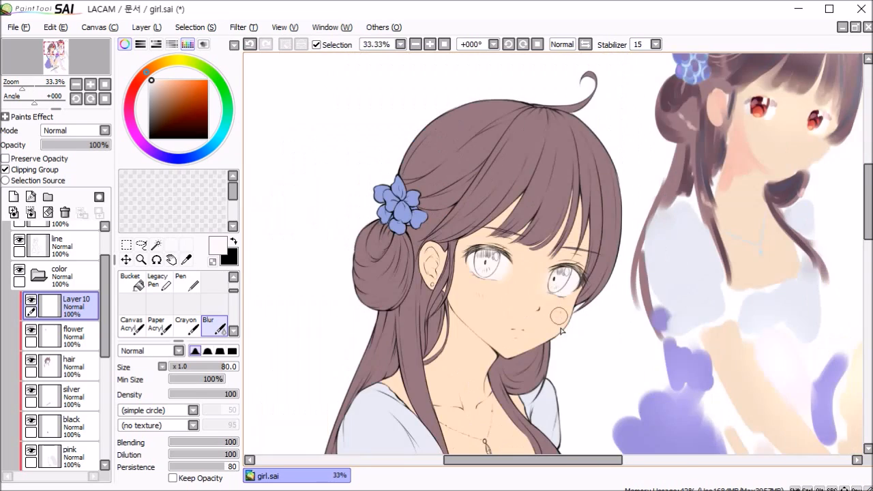
scroll(571, 346, down, 1)
drag(575, 326, 523, 300)
double_click(74, 305)
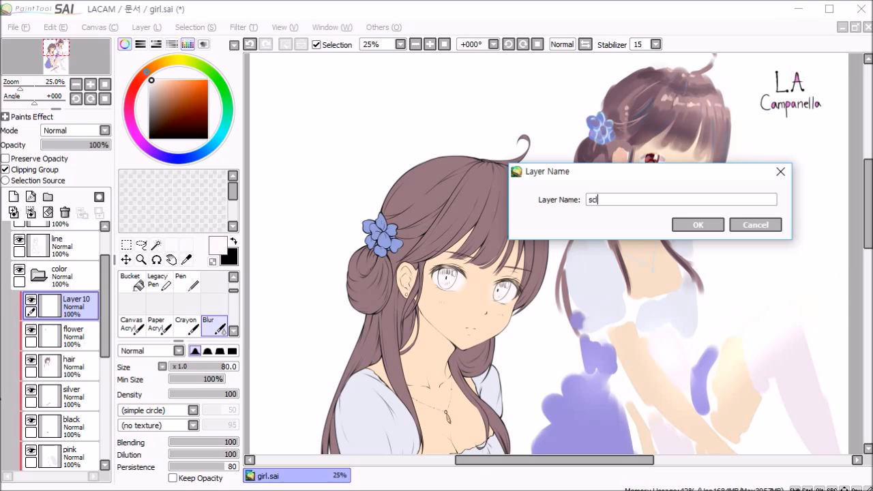
key(Return)
Step: Add a clipped layer above sclera and pick the red of the reference sketch's iris
click(30, 198)
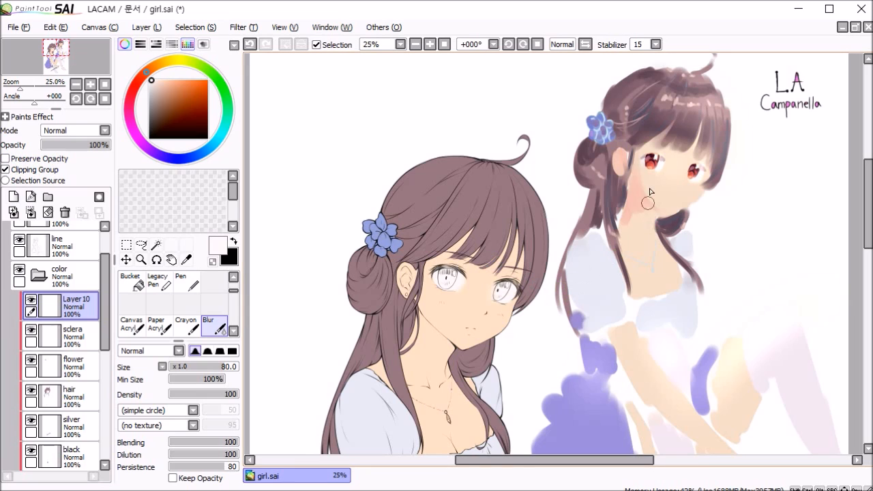
scroll(653, 164, up, 4)
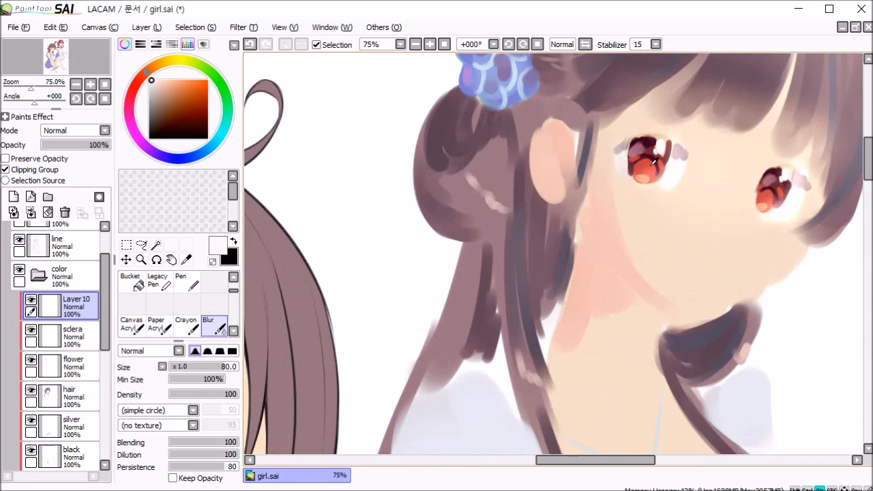
alt+click(653, 163)
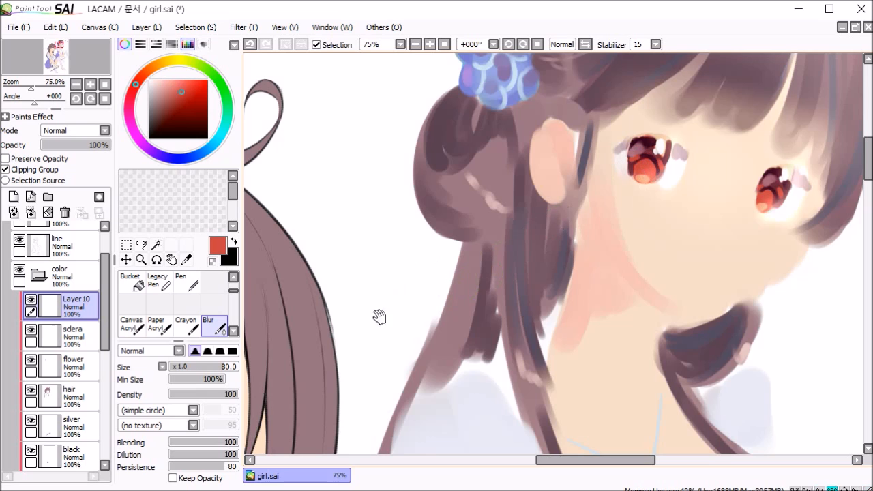
Step: Paint the iris of the eye nearer the ear red with the Brush at size 20
drag(380, 317, 704, 177)
scroll(459, 232, up, 1)
drag(354, 367, 455, 227)
key([)
key([)
key([)
key([)
key([)
scroll(210, 282, up, 2)
click(186, 281)
key(ctrl+z)
key([)
key([)
key([)
key([)
key([)
key([)
key([)
mouse_move(437, 198)
mouse_down()
mouse_move(430, 252)
mouse_move(511, 207)
mouse_move(448, 199)
mouse_move(438, 274)
mouse_up()
scroll(436, 203, up, 1)
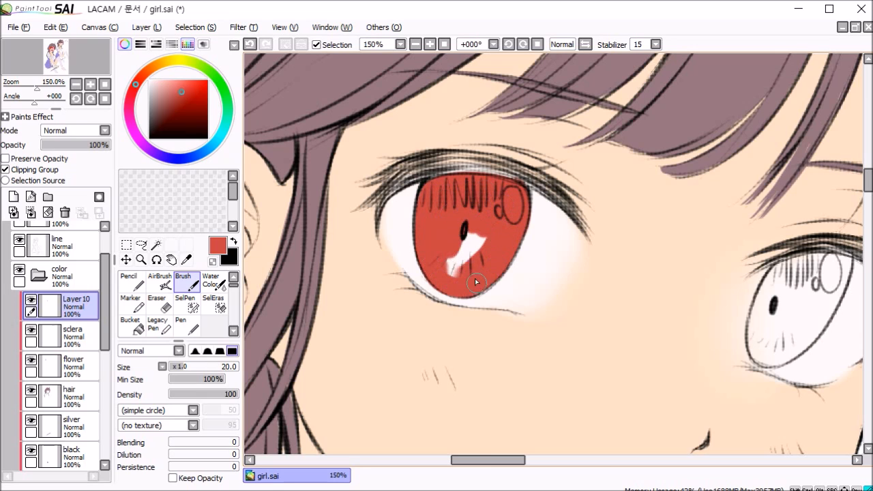
Step: Paint the far eye's iris red and erase the colour that spills past its outline
drag(590, 234, 333, 181)
mouse_move(532, 214)
mouse_down()
mouse_move(499, 288)
mouse_move(570, 250)
mouse_move(563, 232)
mouse_move(524, 291)
mouse_move(560, 289)
mouse_up()
key(e)
scroll(565, 226, down, 2)
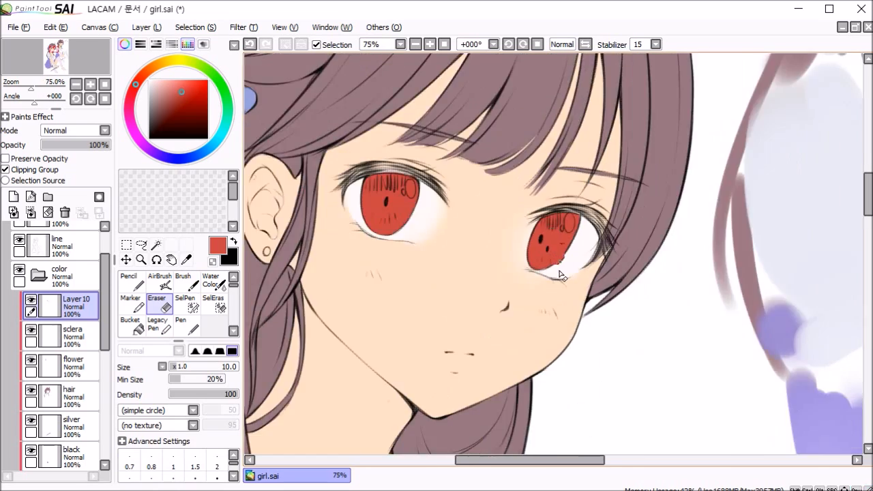
Step: Add another clipped layer above the iris layer and mix a salmon pink starting from the skin tone
scroll(560, 271, down, 2)
click(13, 197)
click(43, 170)
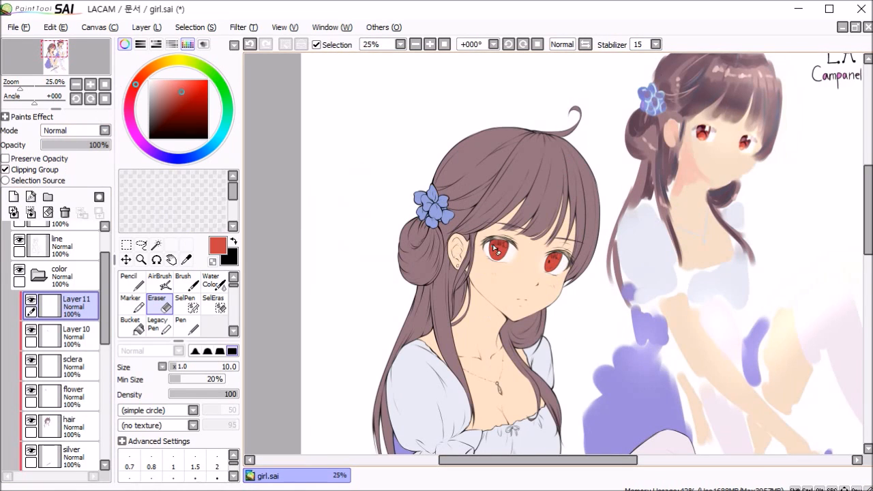
scroll(496, 249, up, 2)
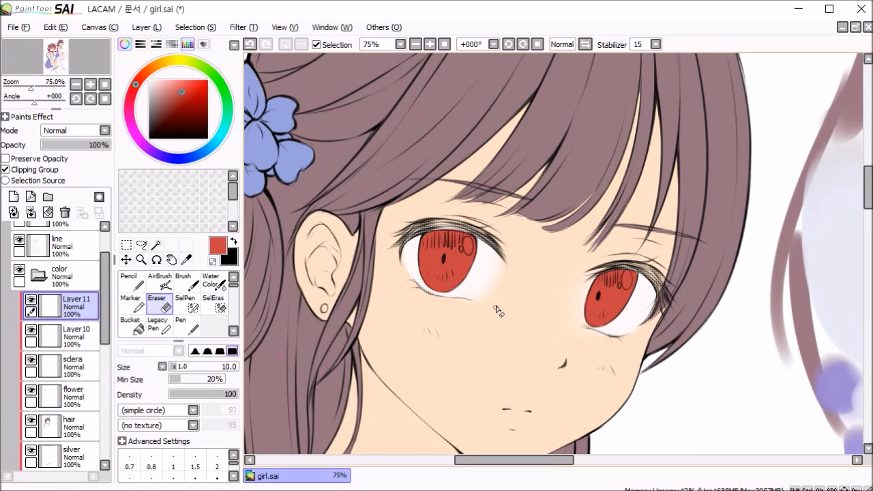
alt+click(397, 311)
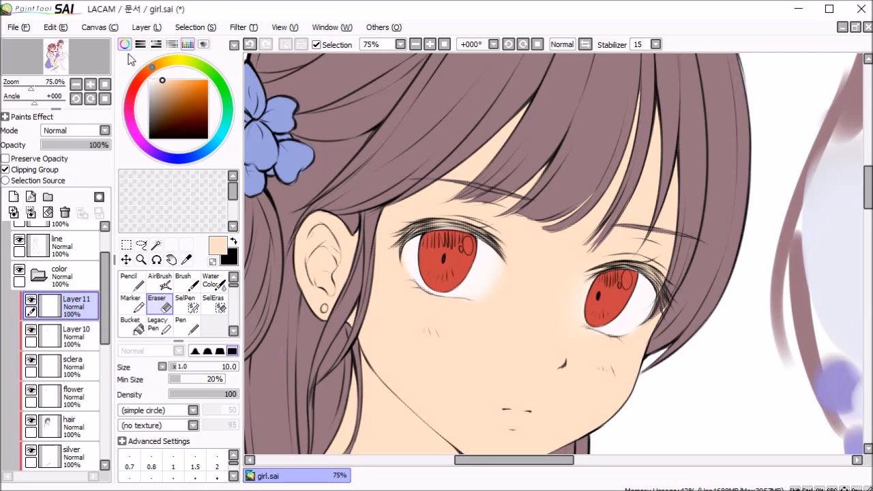
drag(146, 75, 167, 82)
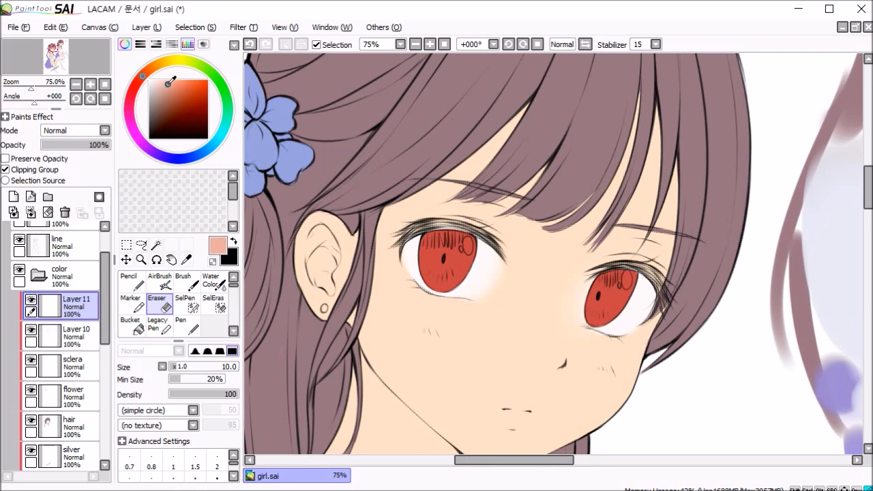
Step: Fine-tune the salmon pink's hue and brush it over the upper lash area of the eye nearer the ear
click(138, 77)
key(v)
scroll(433, 215, up, 2)
mouse_move(467, 234)
mouse_down()
mouse_move(402, 244)
mouse_move(365, 268)
mouse_move(365, 290)
mouse_up()
key([)
key([)
drag(418, 373, 405, 355)
mouse_move(523, 250)
mouse_down()
mouse_move(467, 241)
mouse_move(572, 299)
mouse_up()
Step: Tint the far eye's lash area salmon pink with the Brush, reducing its size to 4 for the finer strokes
key(space)
drag(618, 334, 432, 238)
mouse_move(595, 229)
mouse_down()
mouse_move(642, 219)
mouse_move(695, 261)
mouse_up()
key([)
key([)
key([)
drag(703, 304, 699, 260)
key(ctrl+z)
key([)
key([)
drag(582, 235, 632, 226)
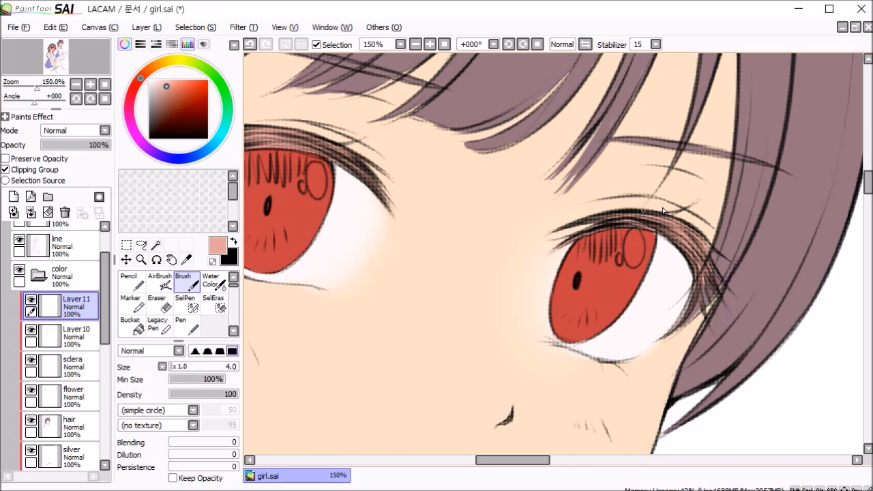
Step: Release the clipping of Layer11, Layer10, sclera, flower and hair, and hide the Layer6(2) colour sketch
scroll(663, 211, down, 6)
key(space)
scroll(676, 349, down, 1)
mouse_move(676, 349)
mouse_down()
mouse_move(536, 306)
mouse_move(528, 314)
mouse_move(552, 293)
mouse_up()
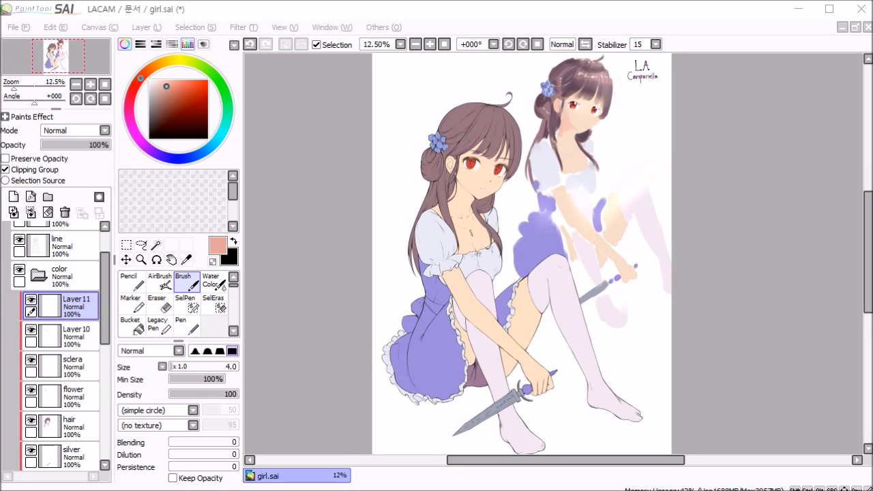
scroll(296, 264, down, 1)
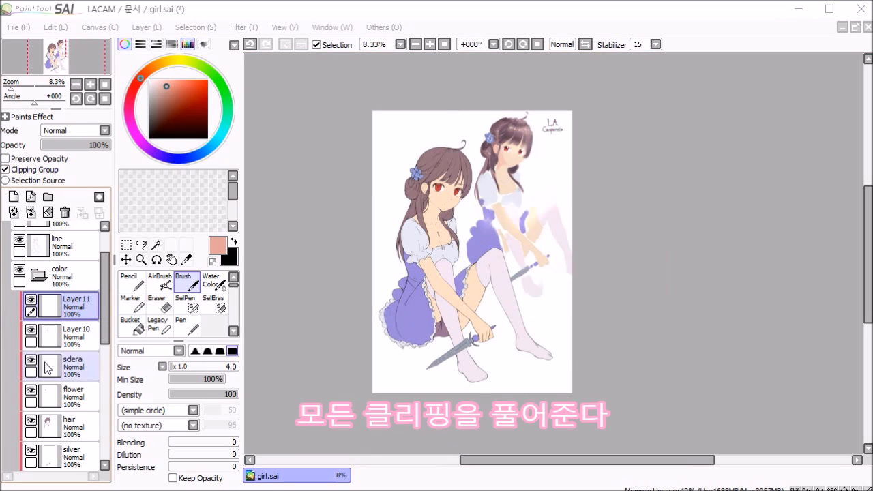
click(19, 170)
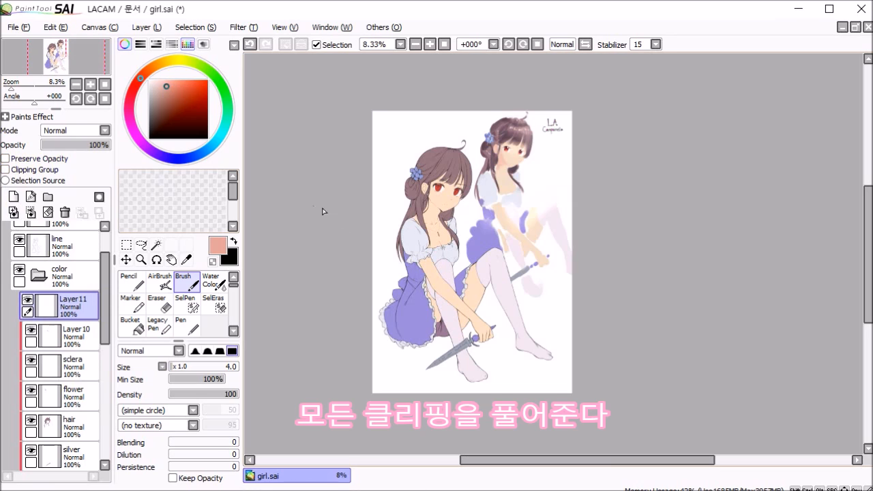
click(31, 362)
click(72, 395)
click(22, 171)
scroll(68, 362, down, 1)
click(67, 346)
click(22, 170)
click(67, 316)
click(21, 171)
click(69, 404)
click(22, 171)
scroll(65, 396, down, 5)
click(28, 420)
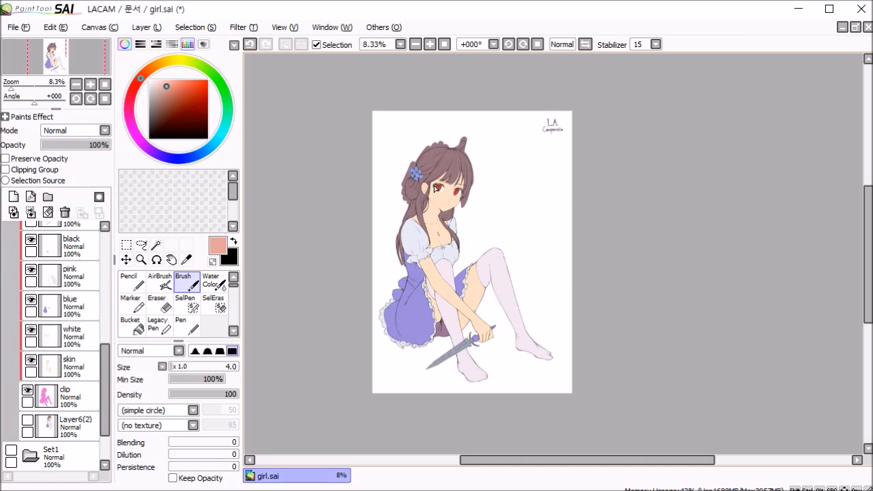
Step: Release the clipping of the silver, black, pink, blue, white and skin layers
scroll(80, 311, up, 2)
click(75, 283)
click(9, 170)
click(87, 316)
click(8, 171)
click(79, 343)
click(8, 171)
click(75, 373)
click(9, 172)
click(74, 403)
click(9, 171)
click(73, 431)
click(9, 171)
scroll(69, 418, down, 1)
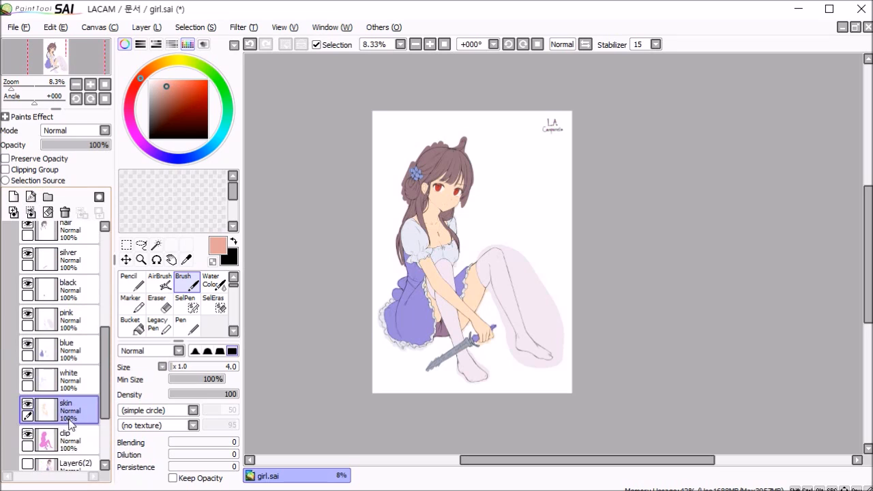
Step: Load the clip layer's character silhouette as a selection and invert it
scroll(70, 419, down, 1)
click(50, 422)
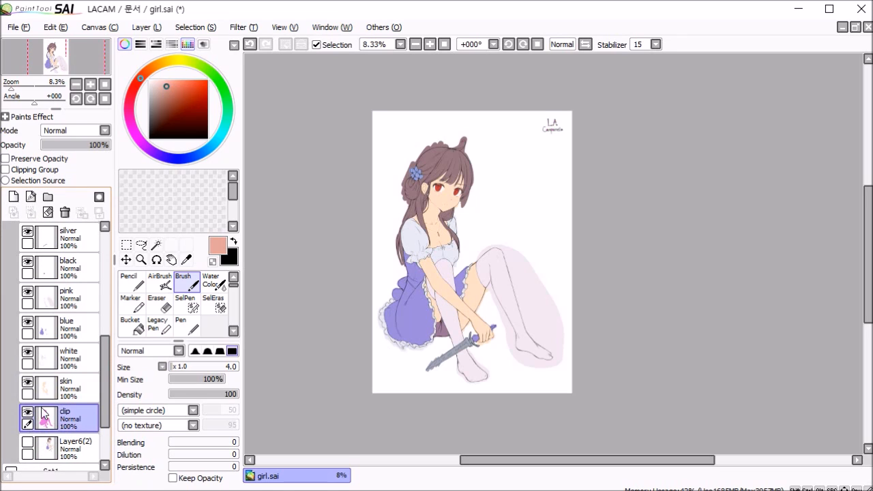
scroll(52, 426, down, 1)
scroll(53, 424, up, 1)
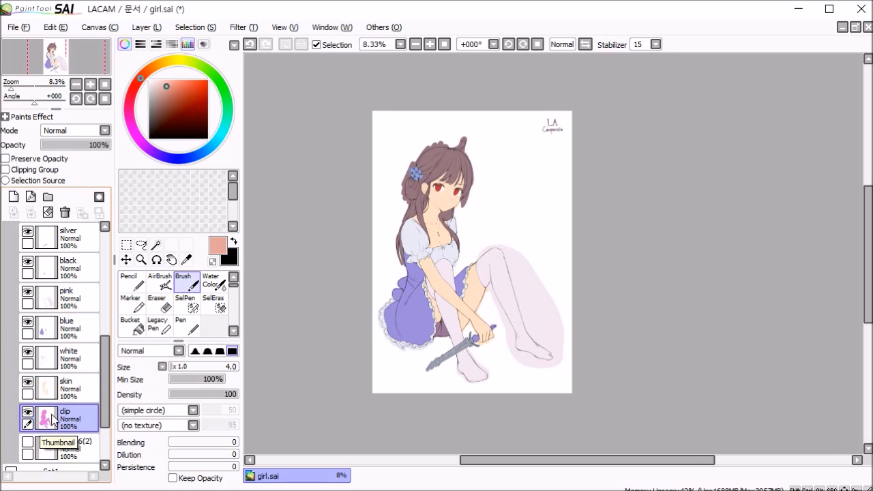
ctrl+click(47, 418)
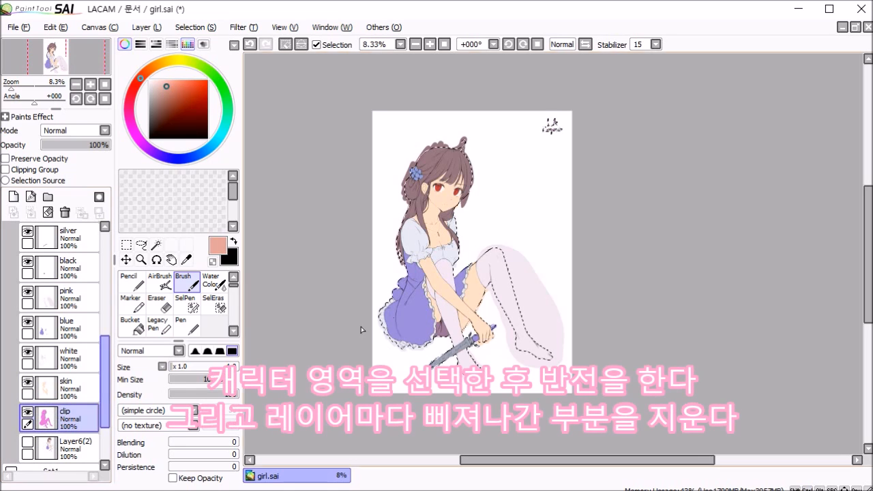
scroll(474, 148, up, 4)
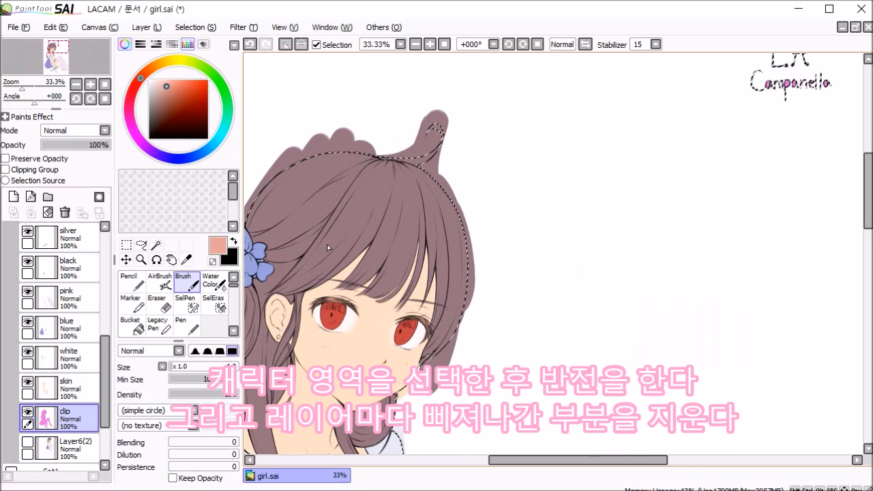
scroll(326, 244, down, 5)
scroll(355, 115, up, 4)
scroll(358, 104, down, 1)
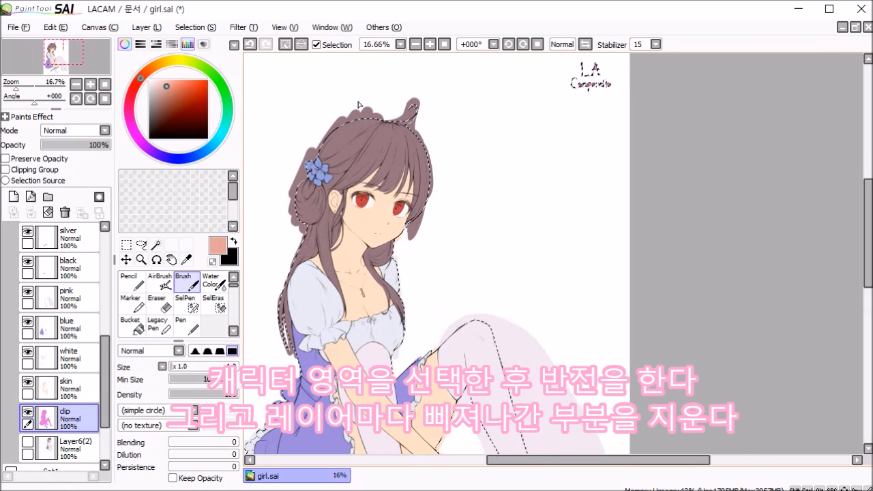
scroll(358, 105, up, 1)
click(179, 28)
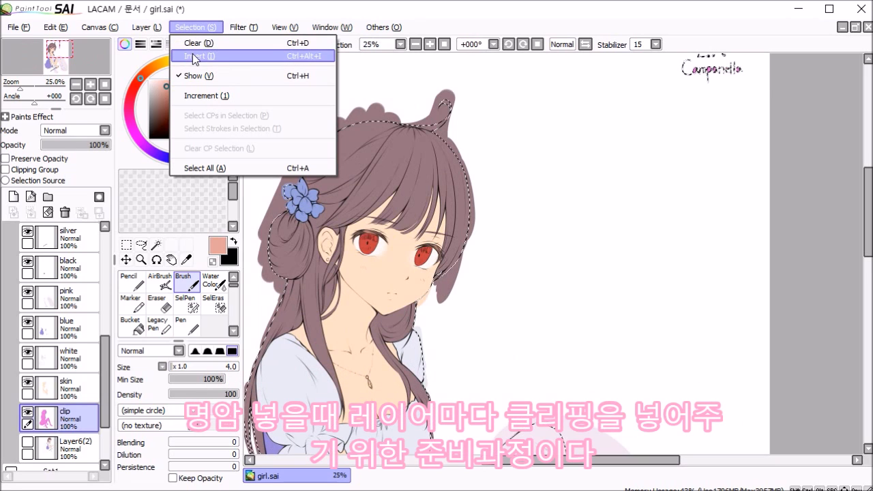
click(192, 55)
Step: Delete the colour outside the silhouette on the skin, white, blue, pink, black and silver layers
click(65, 387)
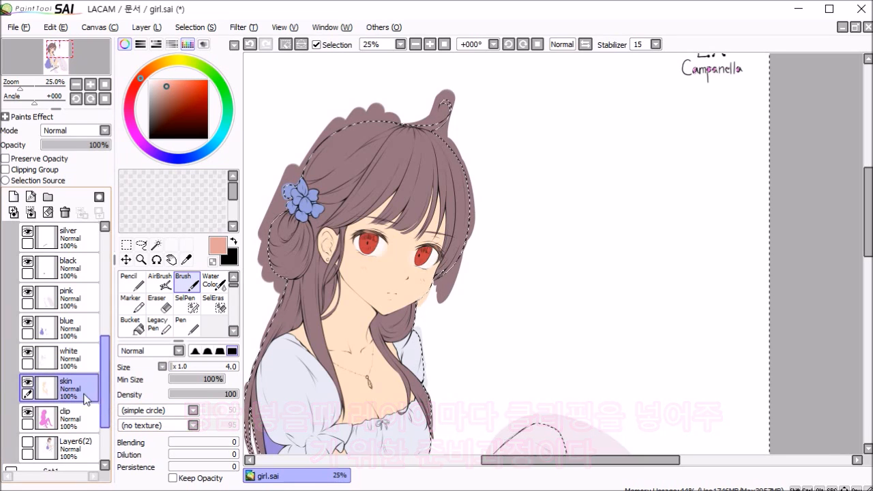
scroll(499, 206, down, 1)
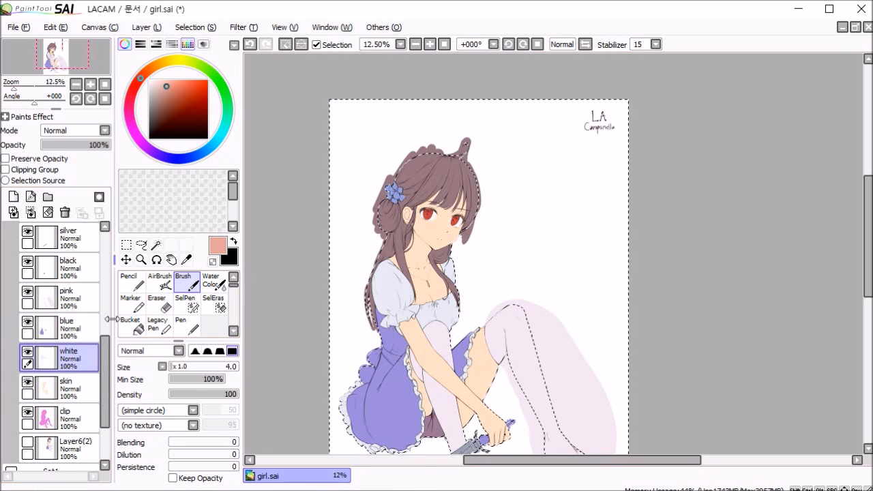
click(68, 295)
click(72, 269)
click(75, 238)
Step: Delete the colour outside the silhouette on the hair and flower layers
scroll(89, 281, up, 2)
click(85, 263)
key(Delete)
scroll(85, 280, up, 1)
click(80, 256)
scroll(83, 293, up, 3)
Step: Clear everything outside the silhouette on the sclera layer and Layer10
key(s)
key(ctrl+z)
scroll(430, 327, up, 1)
scroll(437, 325, down, 2)
scroll(442, 325, up, 2)
scroll(438, 326, down, 2)
scroll(85, 328, down, 1)
click(73, 264)
scroll(74, 264, up, 1)
click(73, 262)
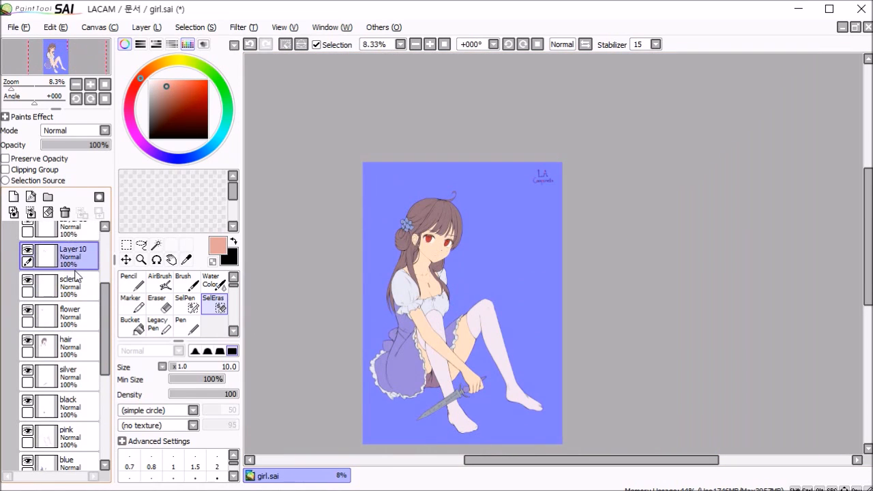
Step: Clear the area outside the silhouette on Layer11 and remove the selection
scroll(74, 270, up, 1)
click(77, 251)
key(ctrl+d)
scroll(457, 293, up, 4)
scroll(396, 219, down, 3)
scroll(457, 234, up, 1)
scroll(457, 234, down, 2)
scroll(68, 341, down, 1)
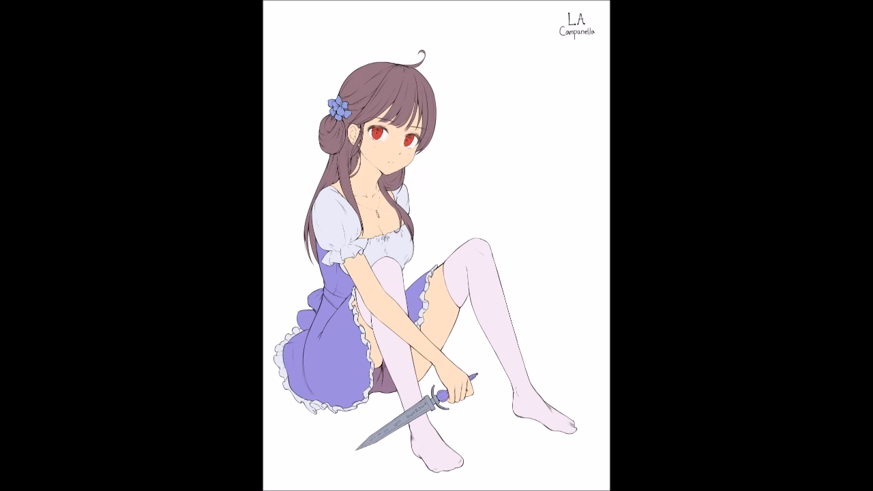